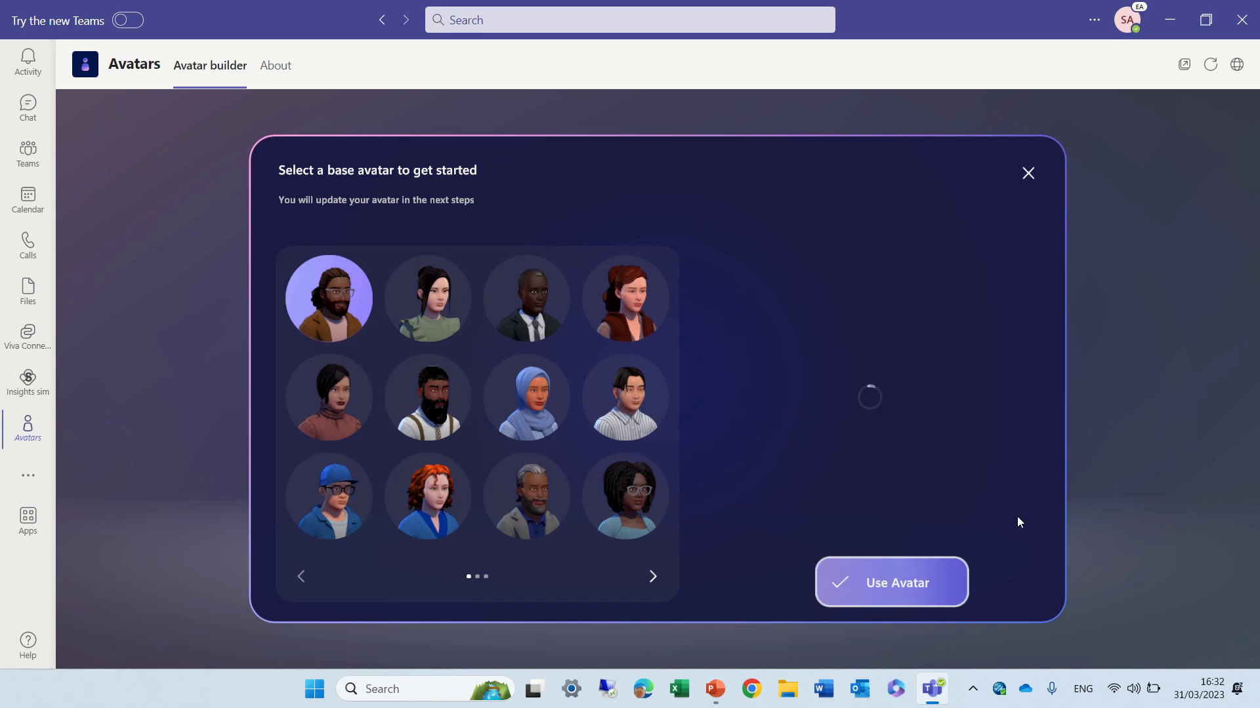
Page to the next base avatars and use the blond avatar in the blue jacket as the base
click(667, 578)
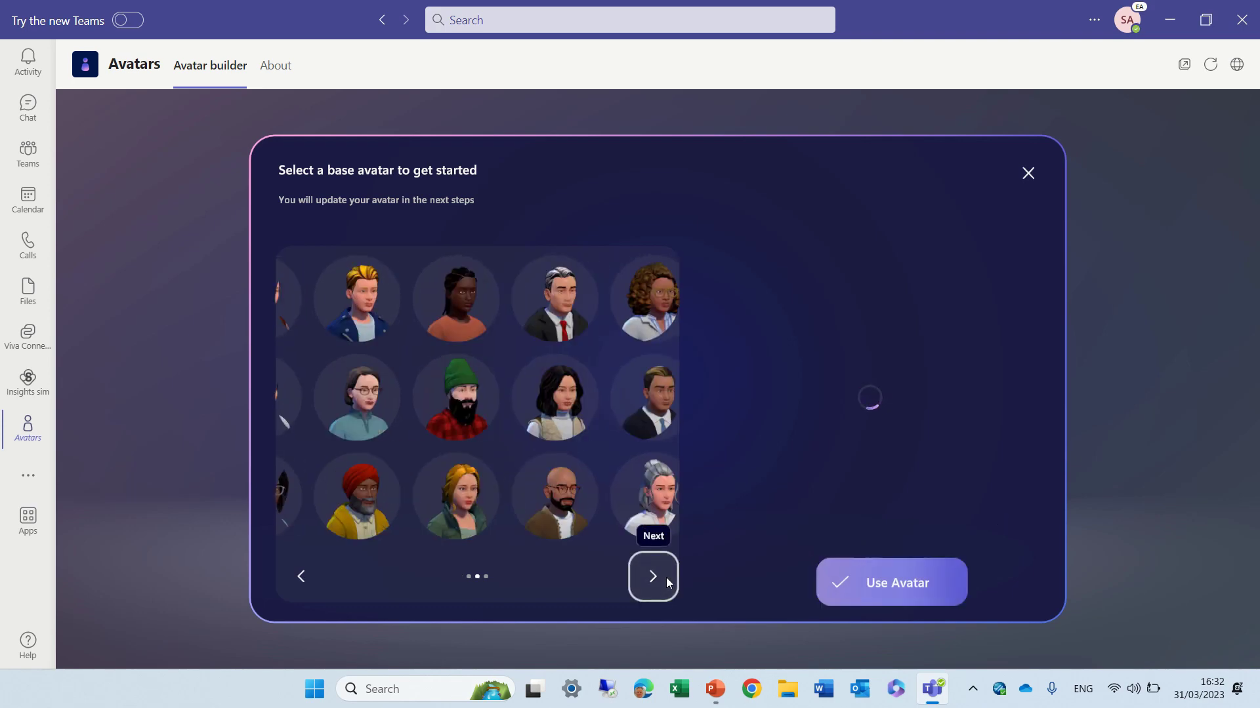
click(512, 496)
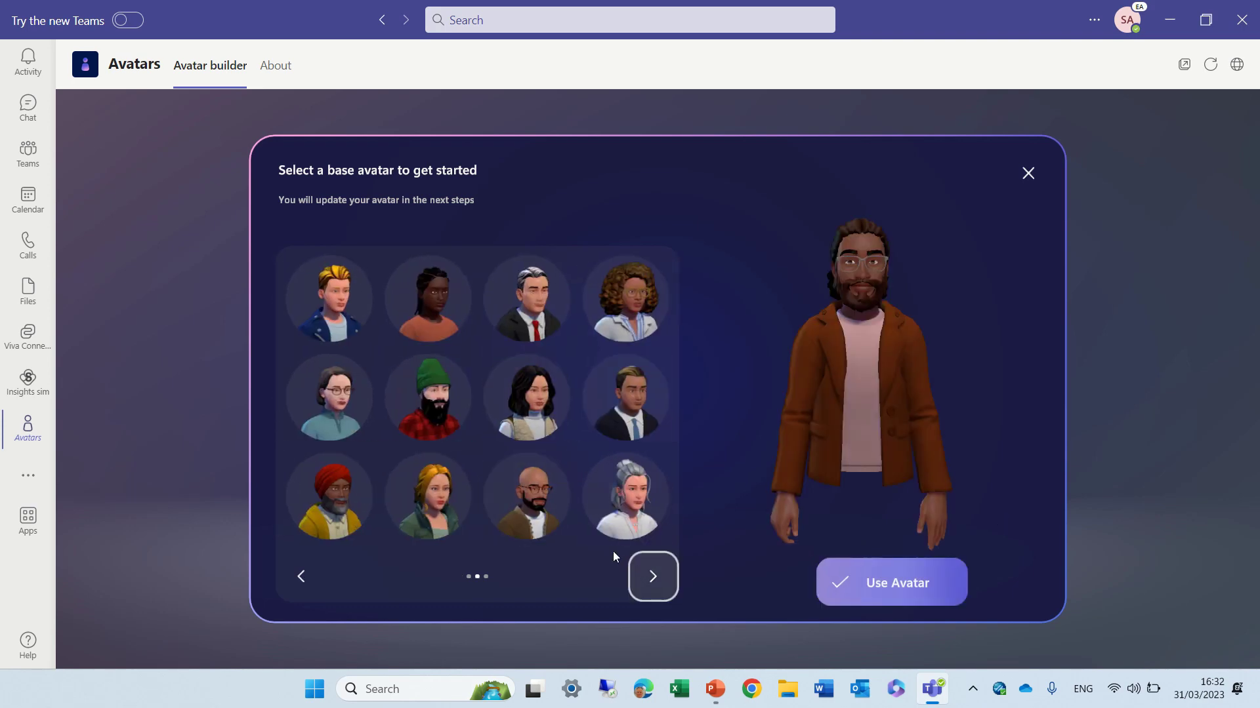
click(307, 285)
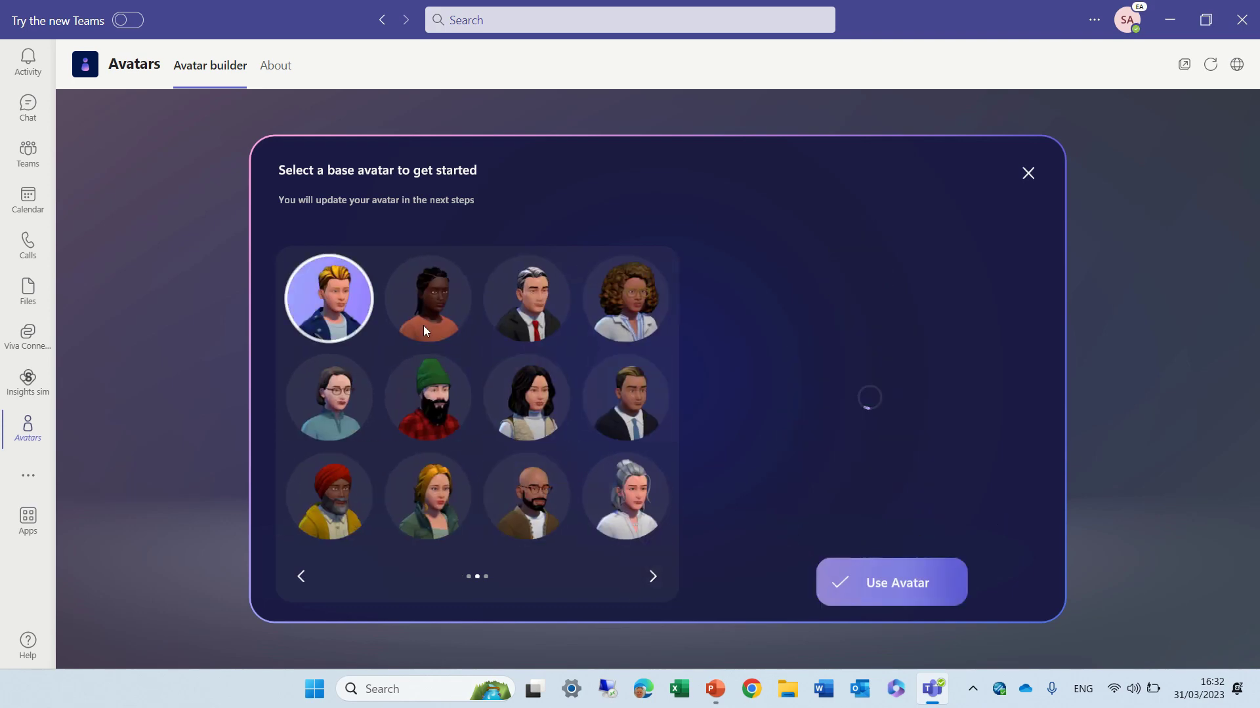
click(915, 571)
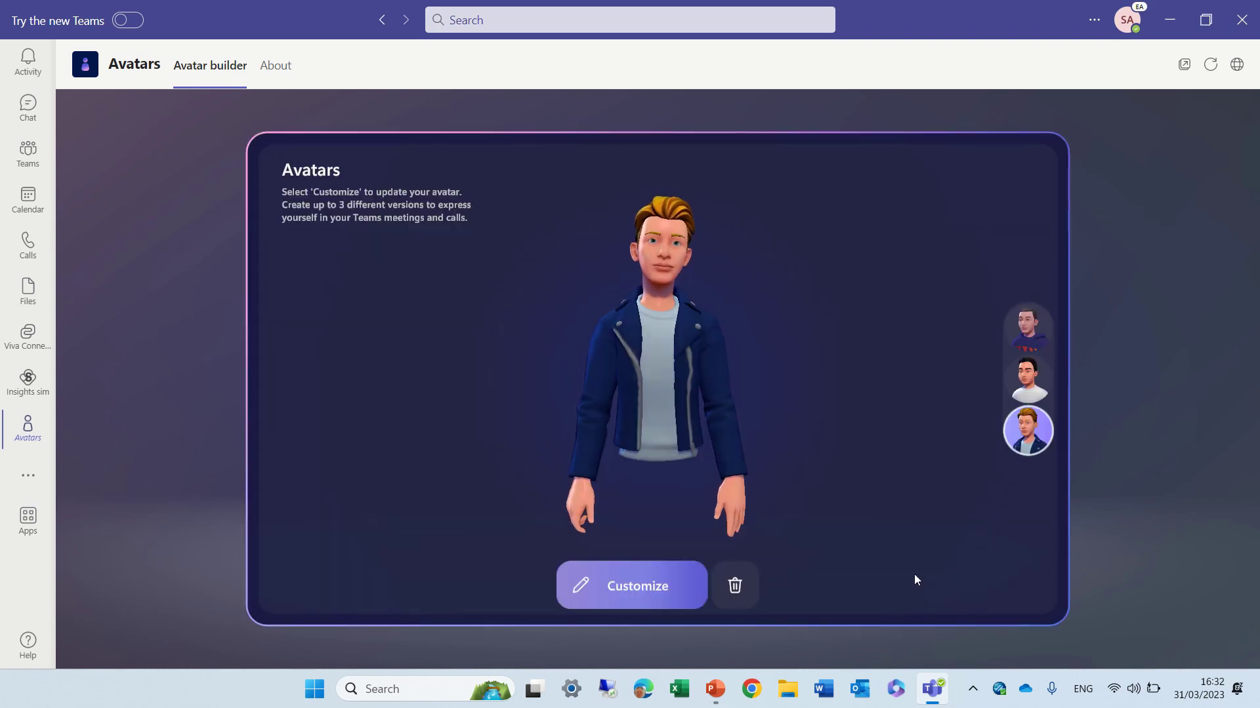
Give the avatar a different body shape and the lightest skin tone
click(626, 600)
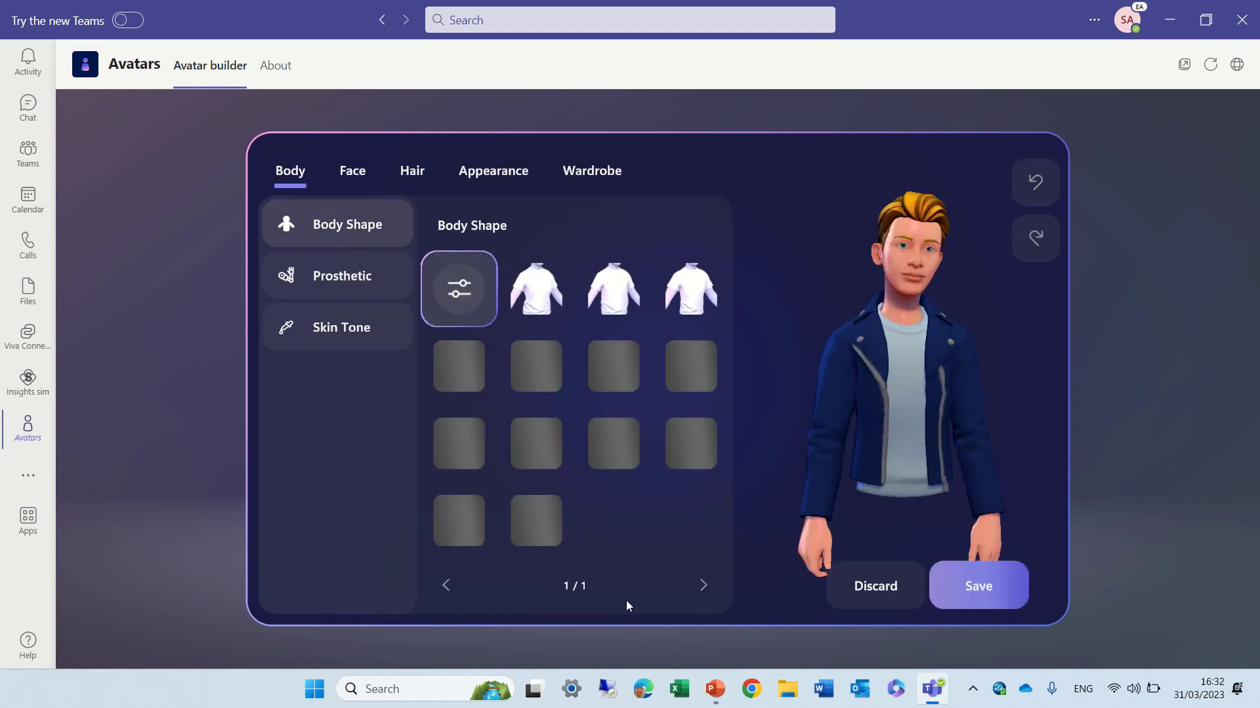
click(613, 289)
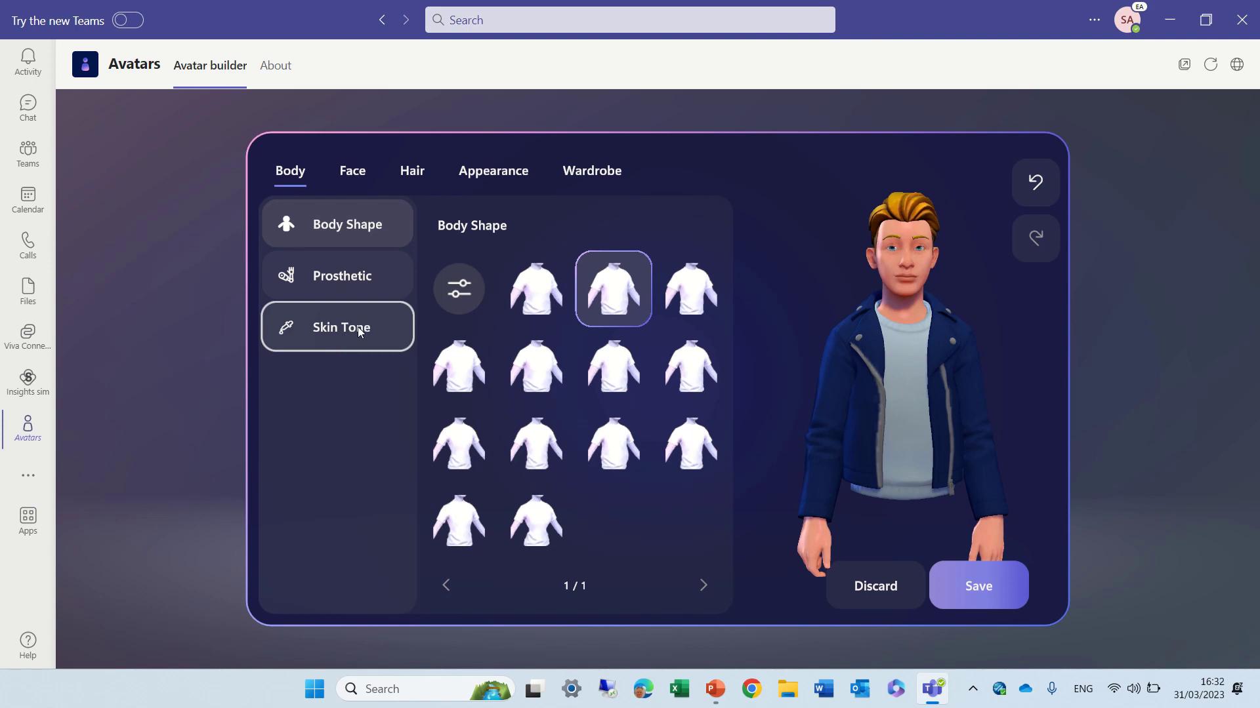
click(356, 327)
click(453, 290)
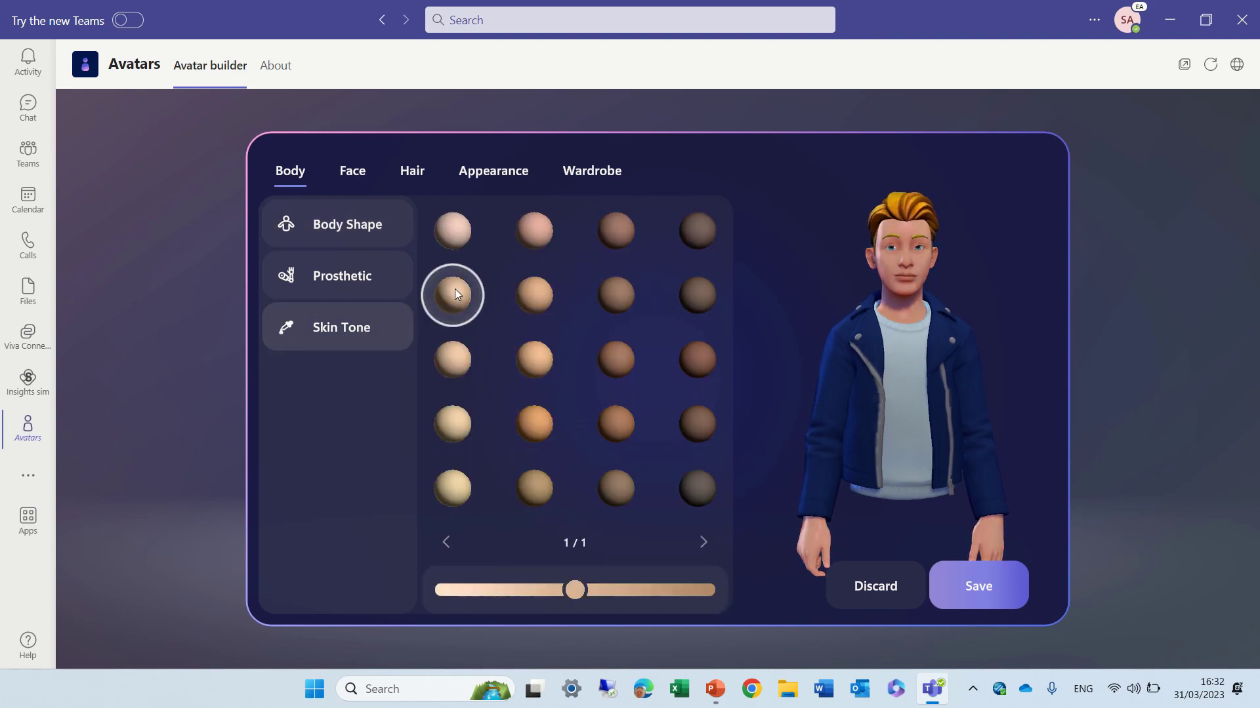
click(458, 230)
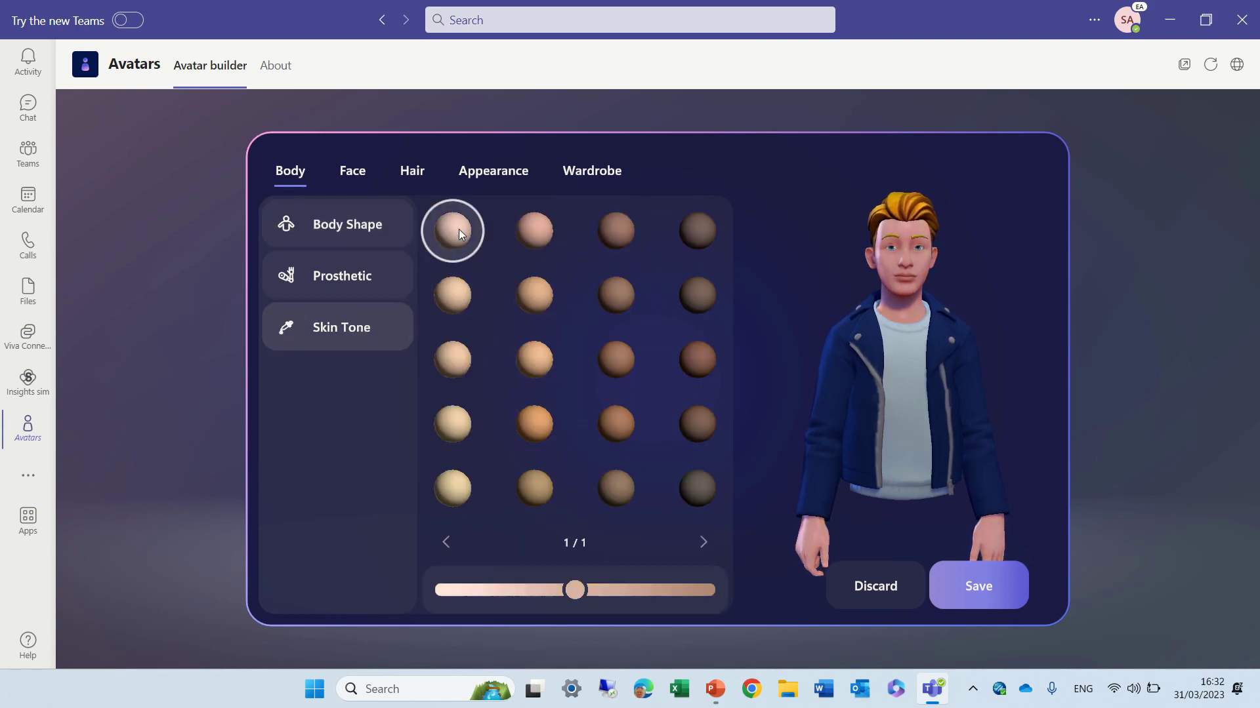
Choose a new face shape and browse the eyes, nose, mouth, ears and hearing aid options
click(357, 174)
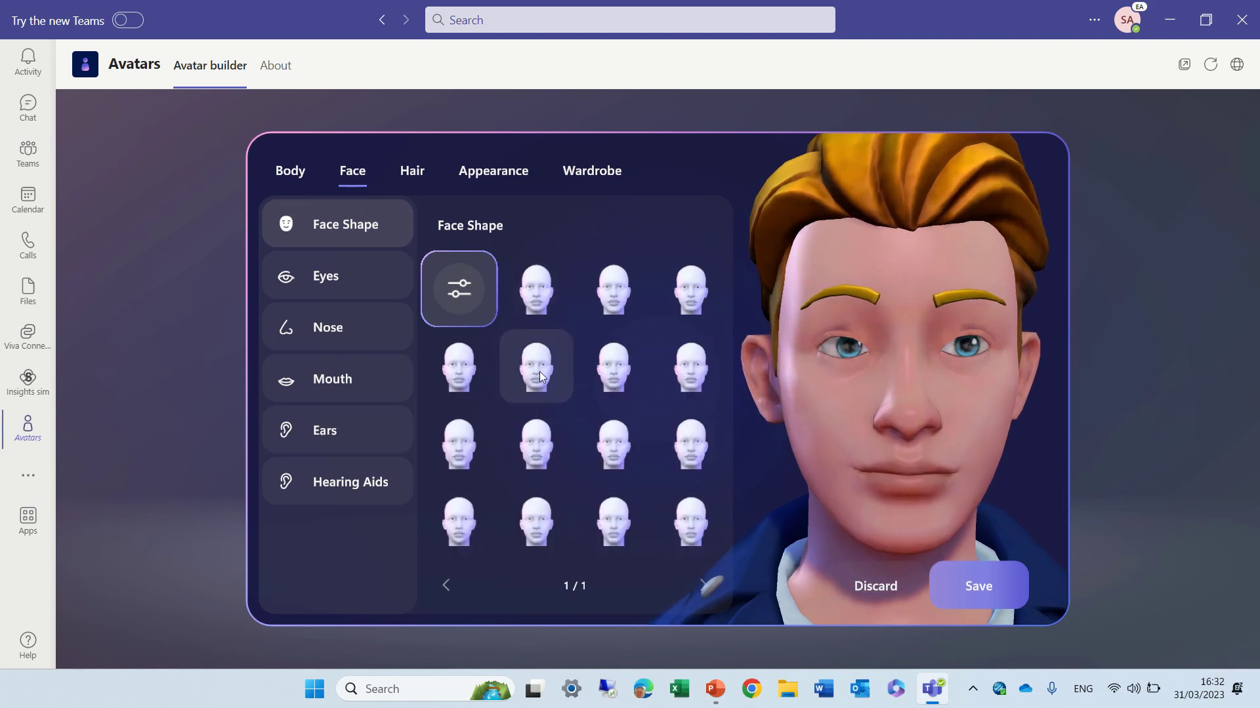
click(536, 371)
click(617, 444)
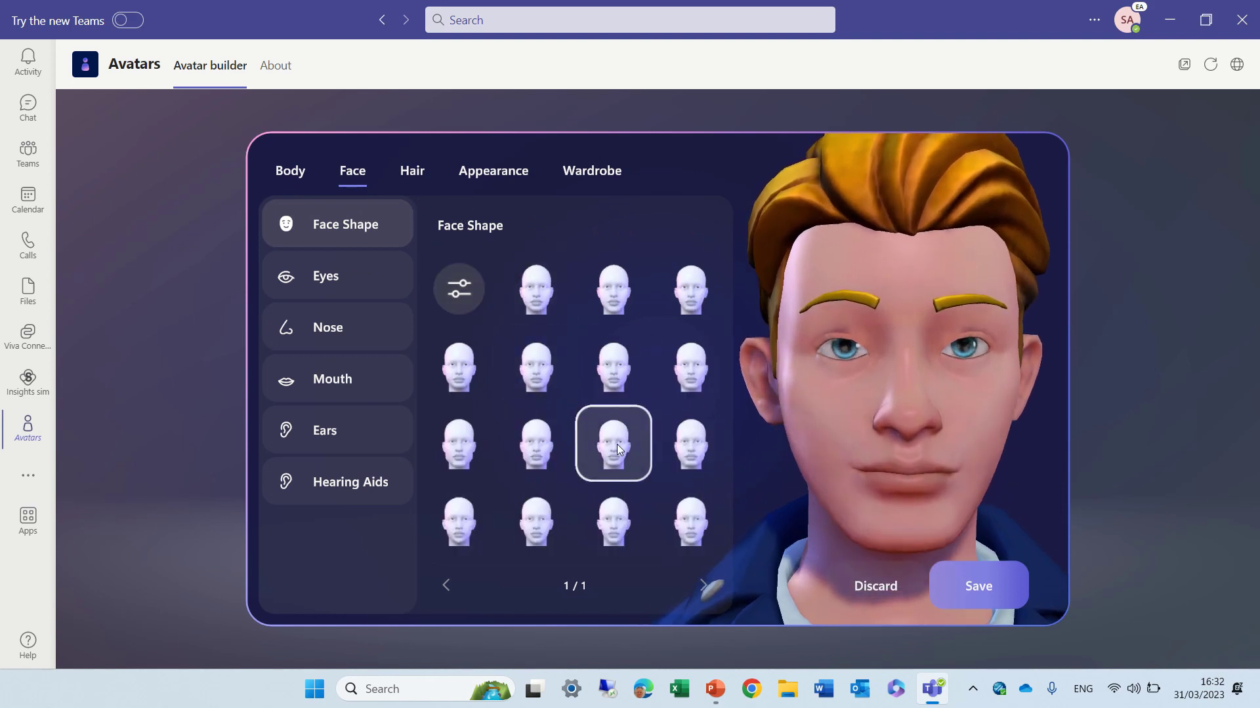
click(345, 289)
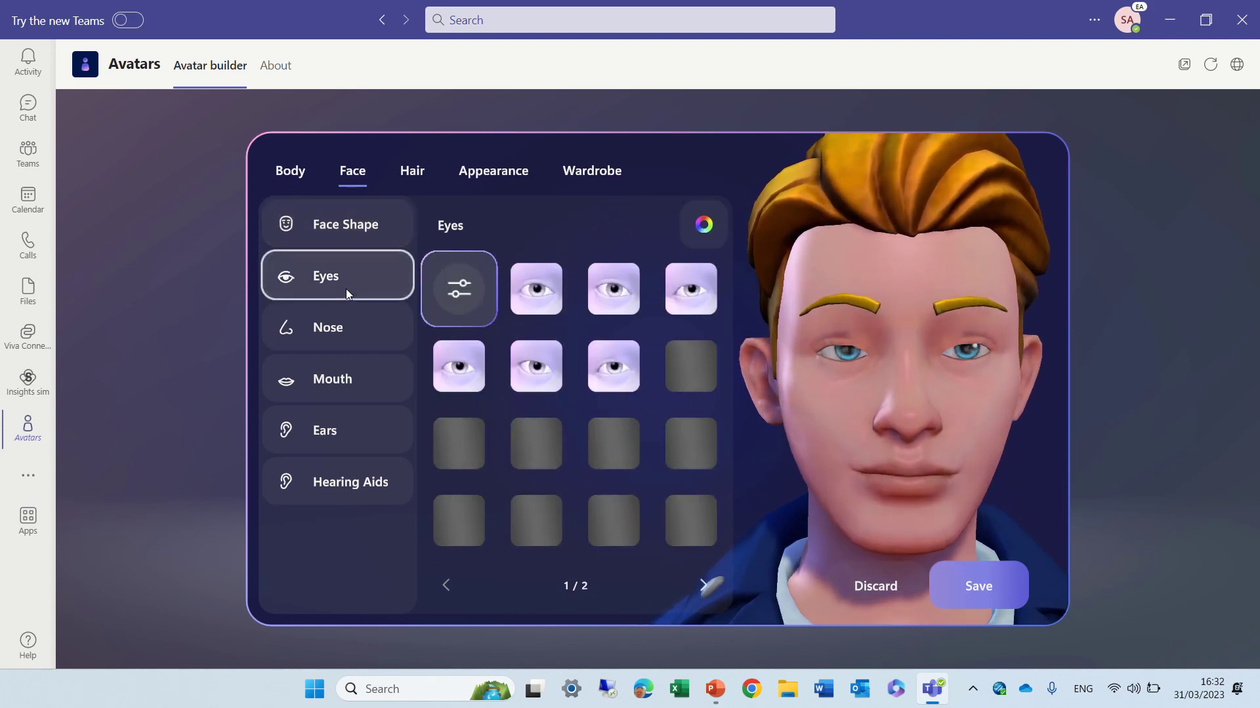
click(345, 329)
click(346, 379)
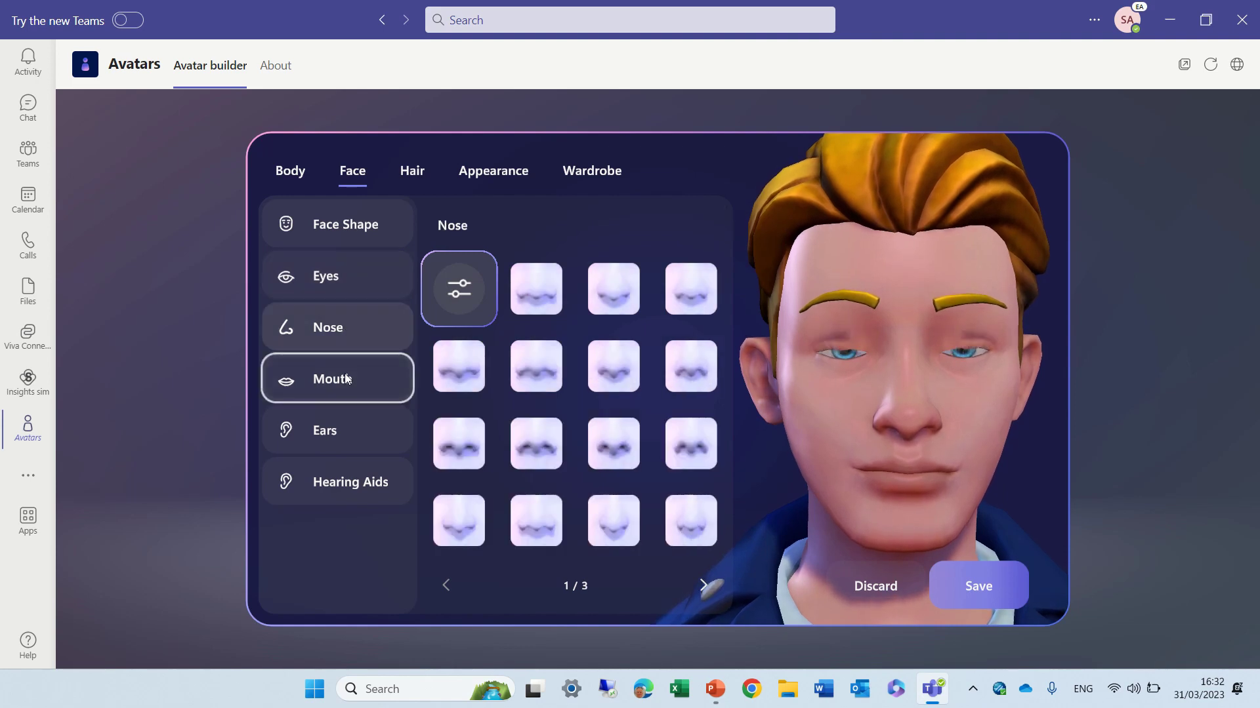
click(349, 423)
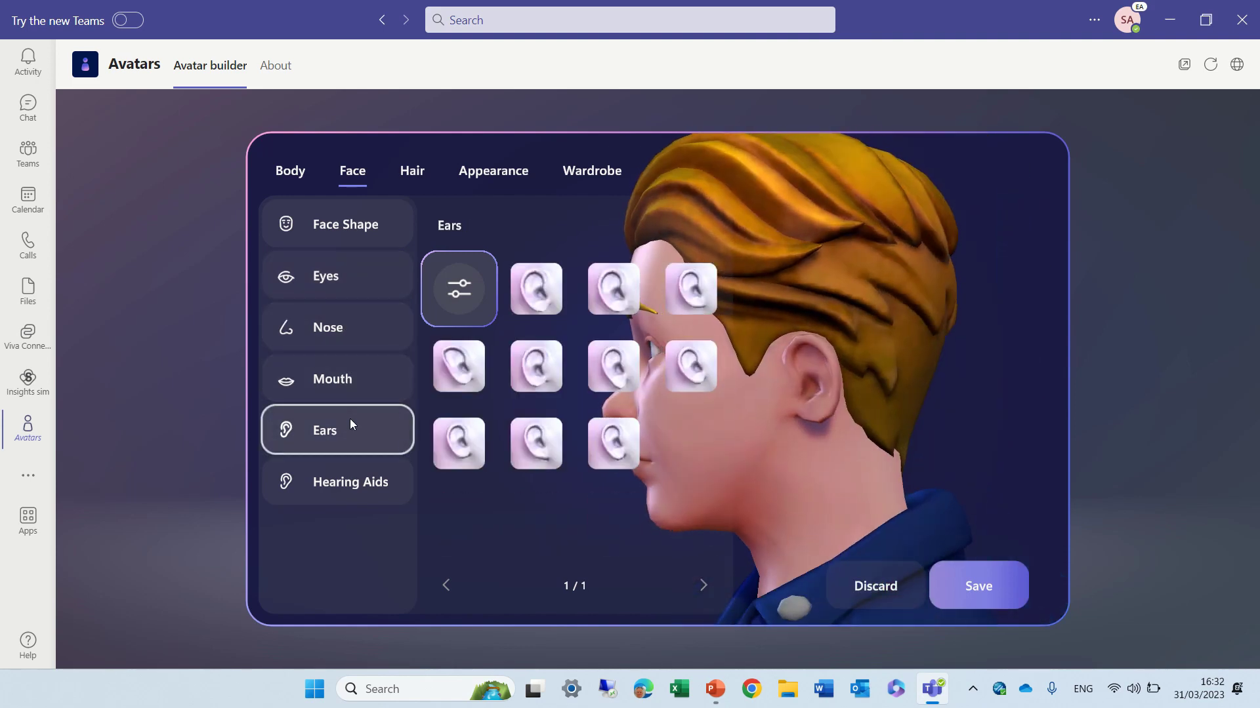
click(360, 485)
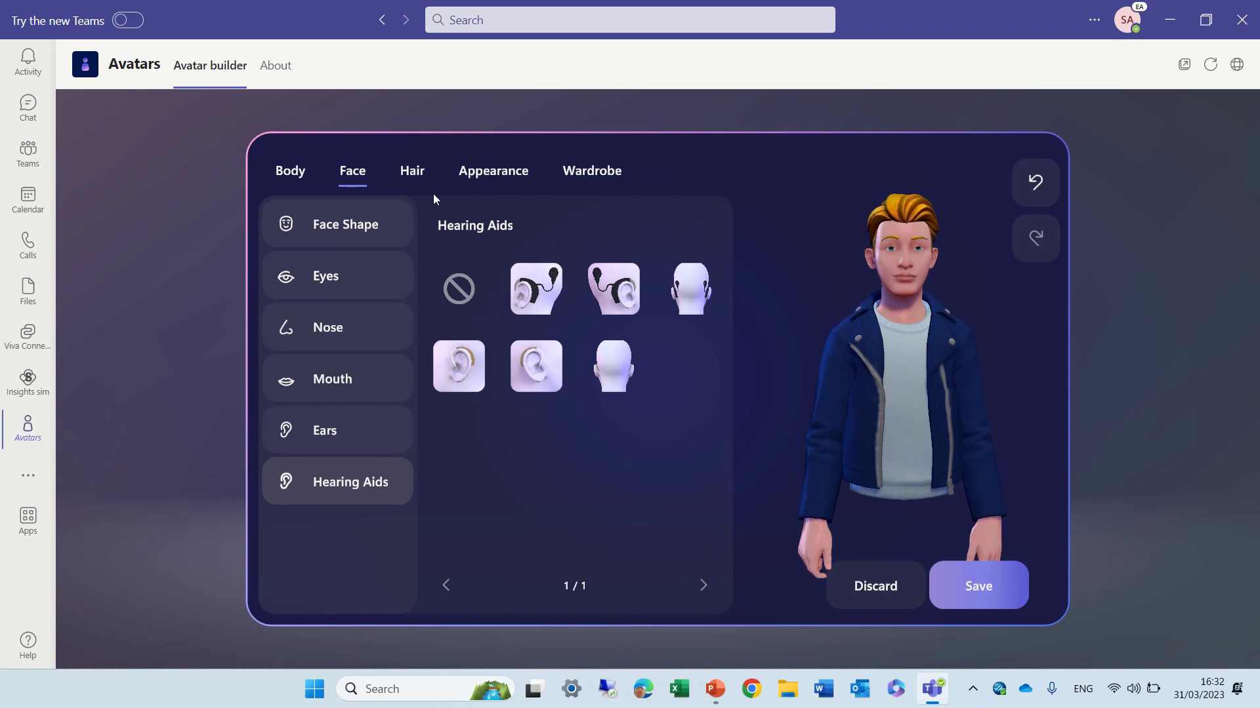
click(427, 171)
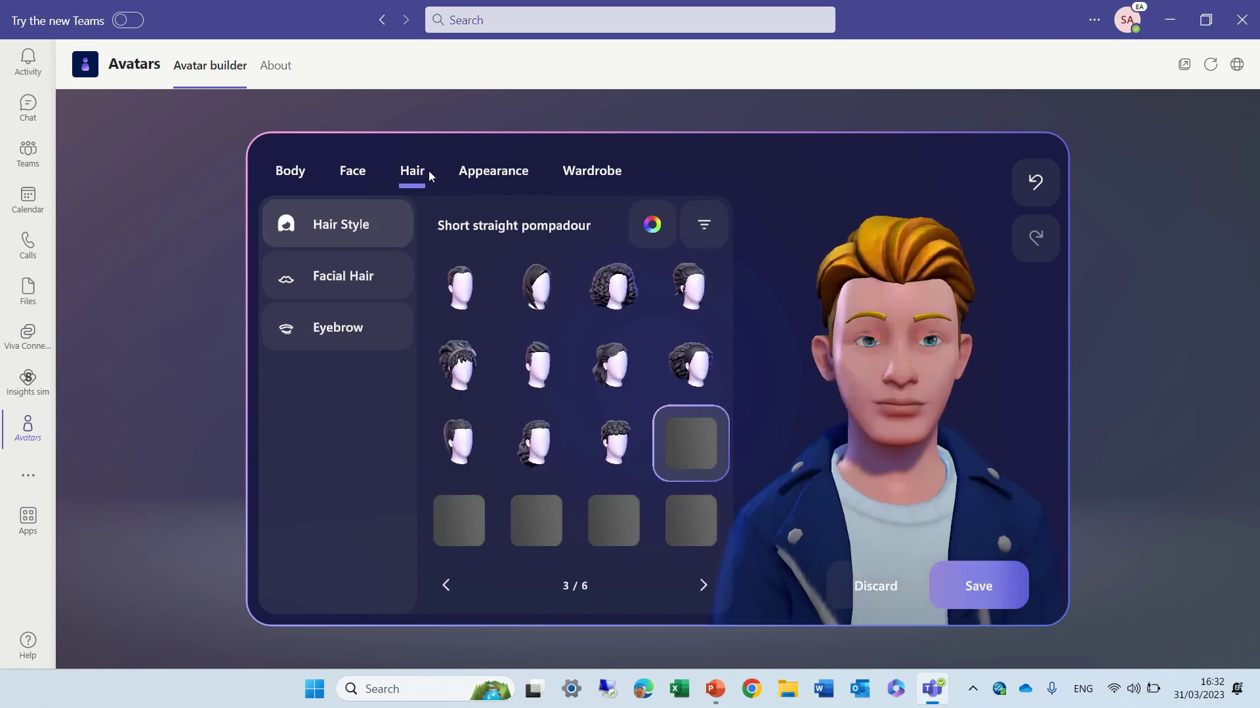
Switch the hairstyle to Short straight quiff, checking the facial hair and appearance options
click(541, 367)
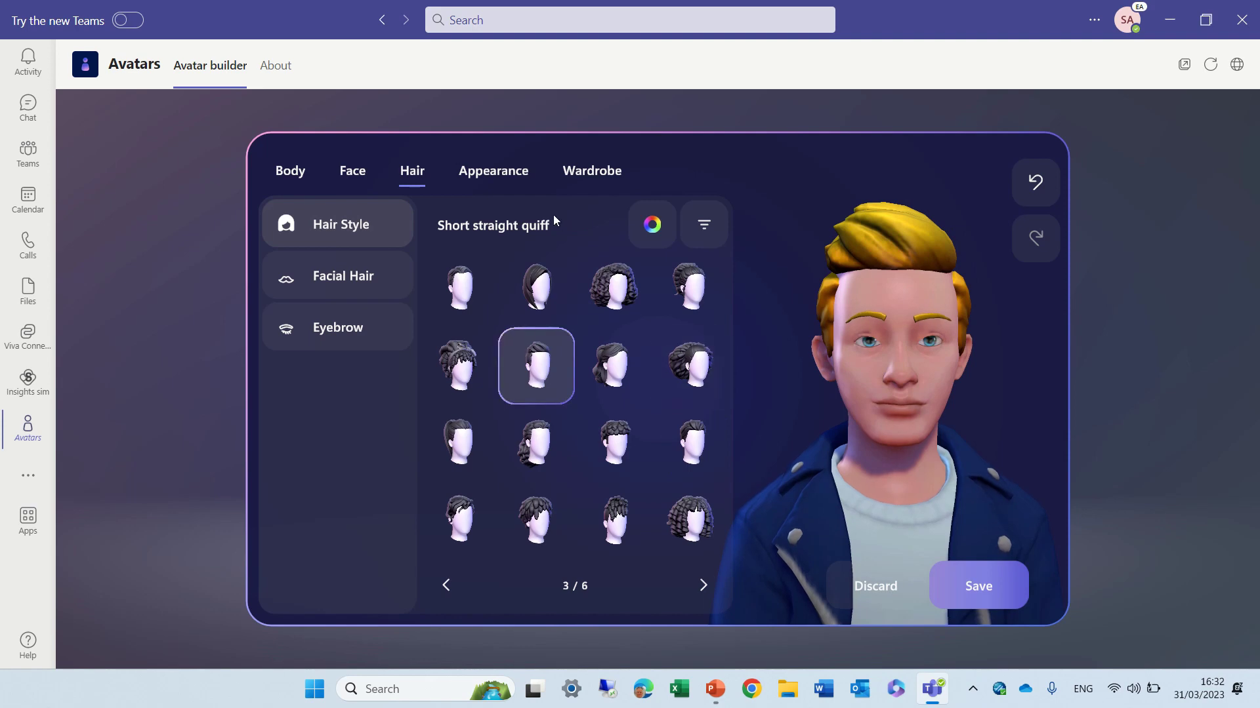
click(357, 285)
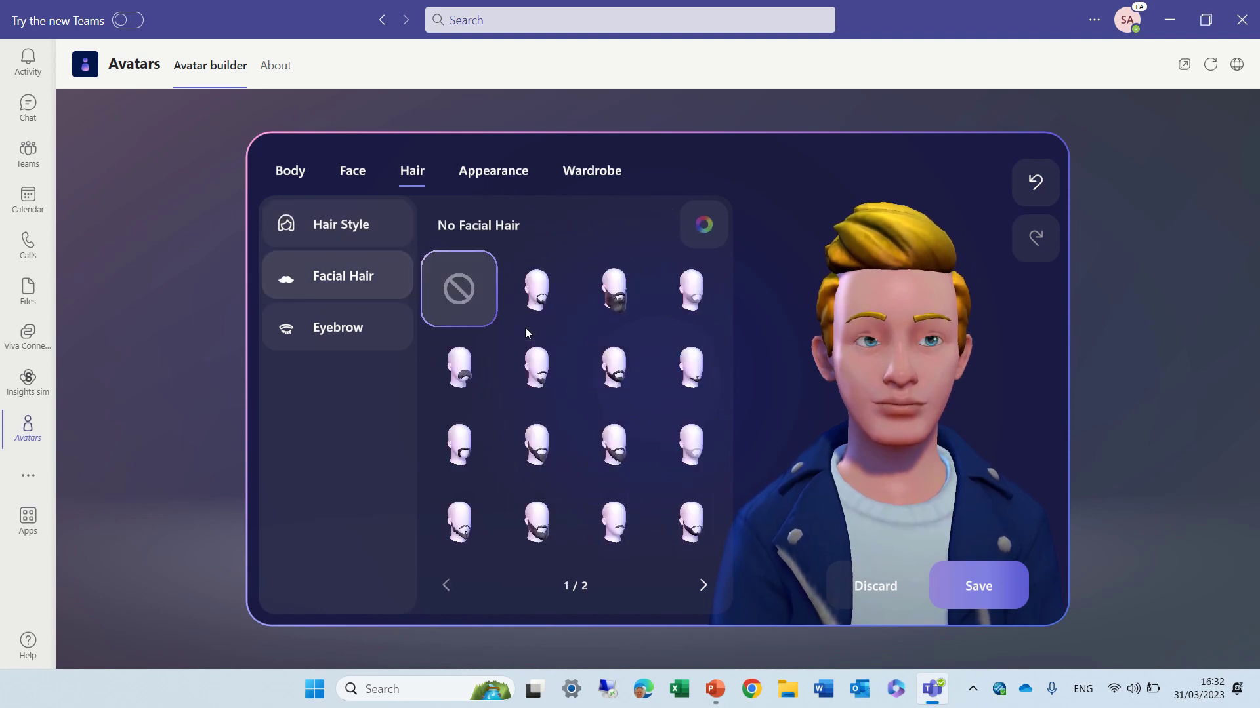
click(512, 168)
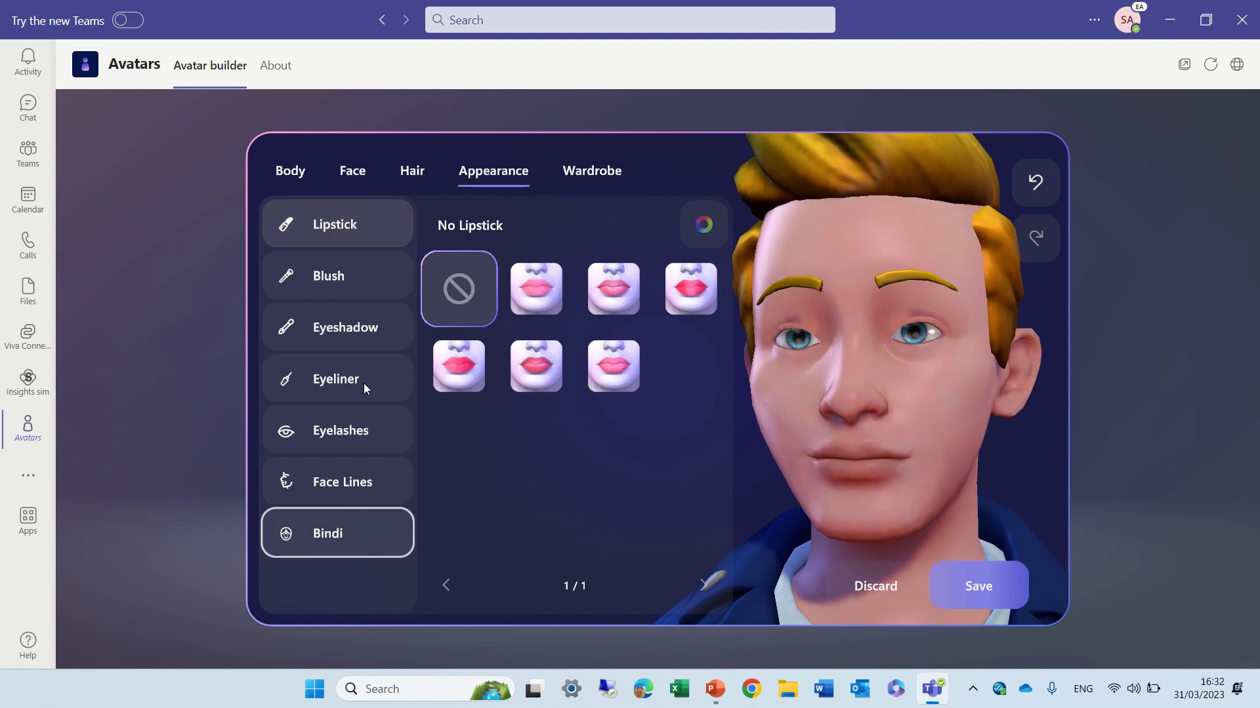
click(605, 169)
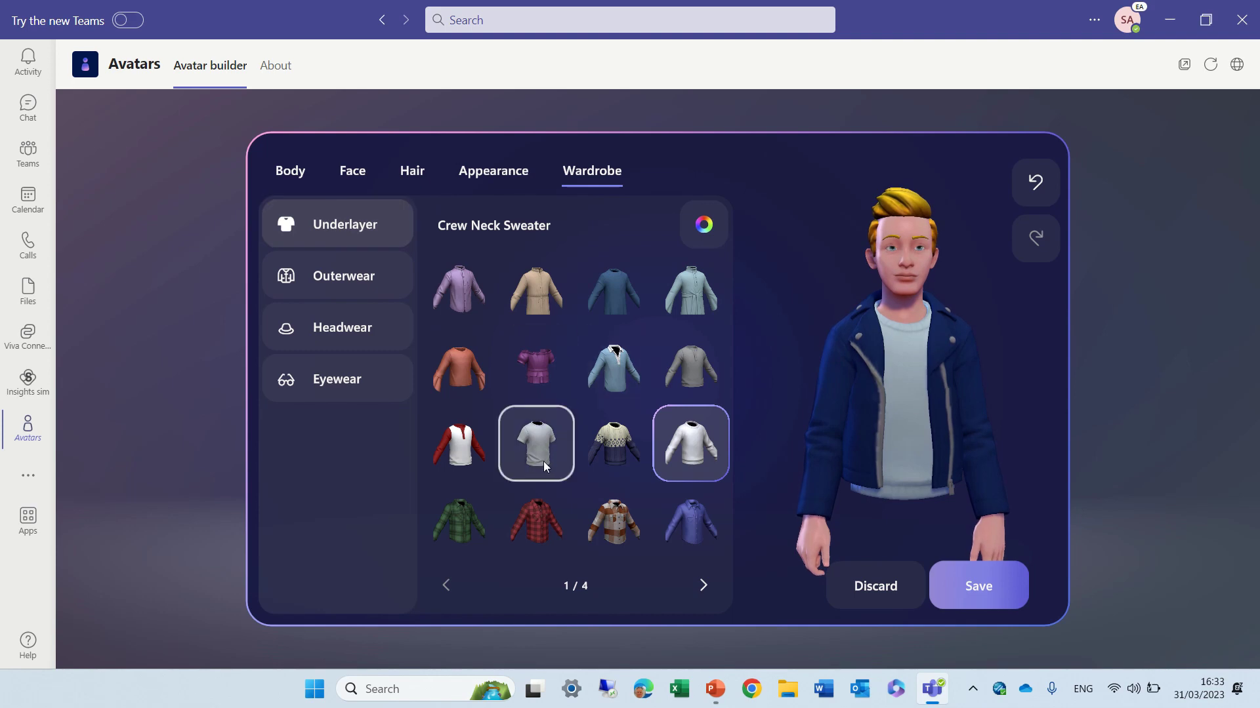
Dress the avatar in the grey crewneck T-shirt with no jacket, save it, then go to Calendar
click(545, 462)
click(355, 269)
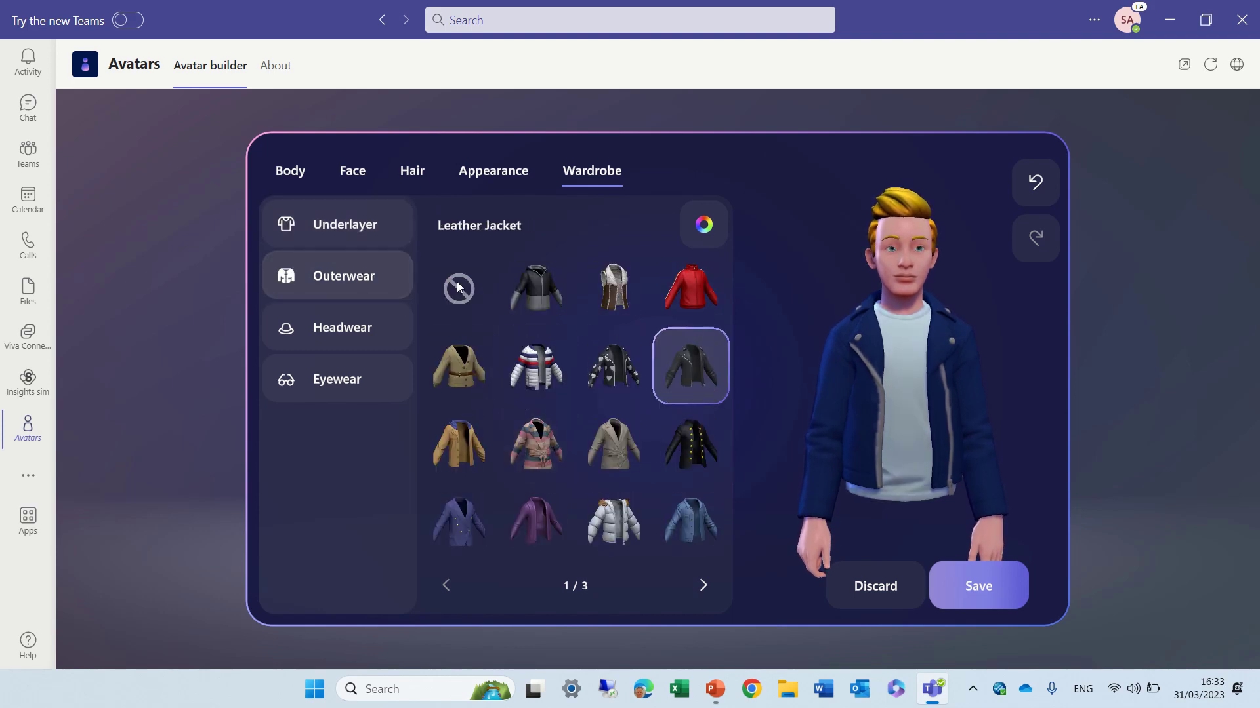
click(458, 287)
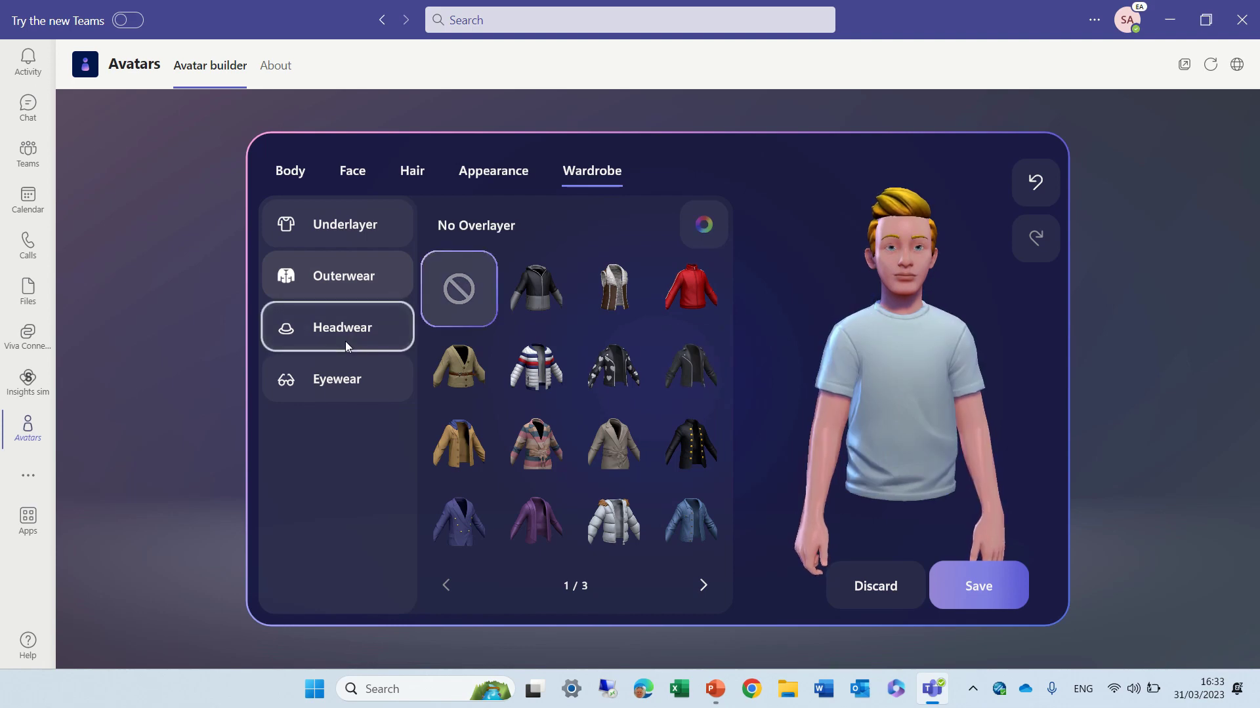
click(346, 345)
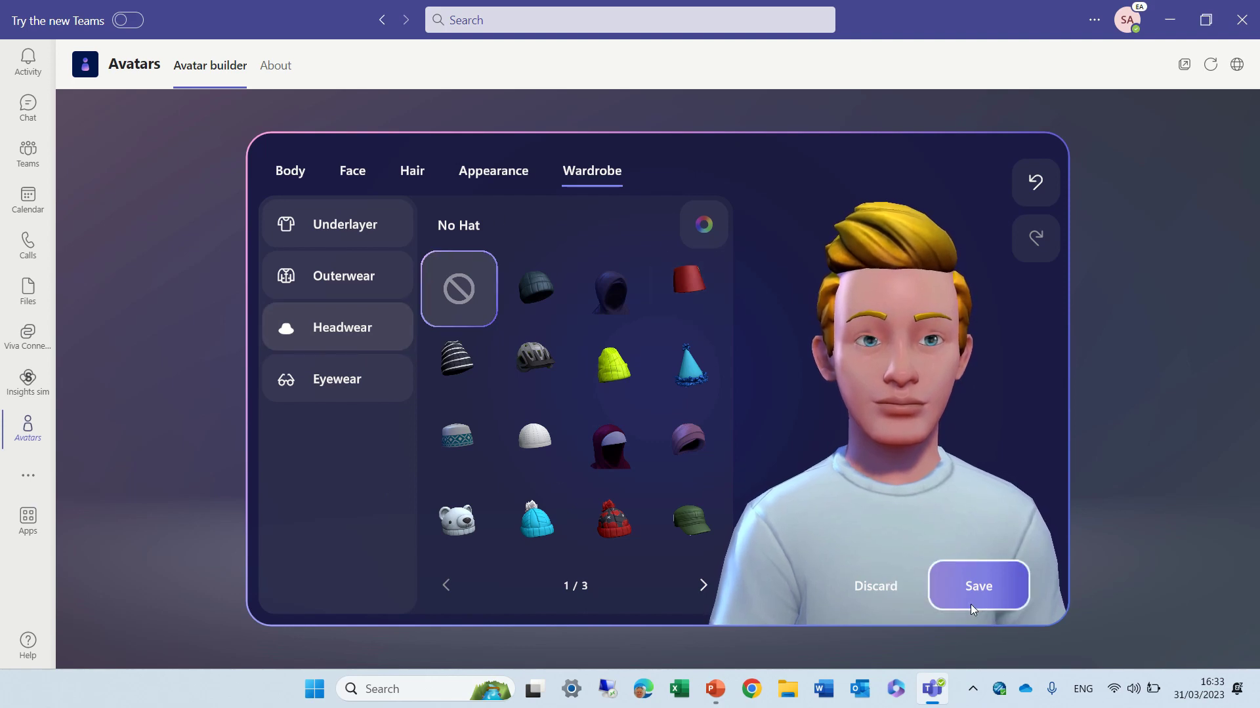
click(988, 585)
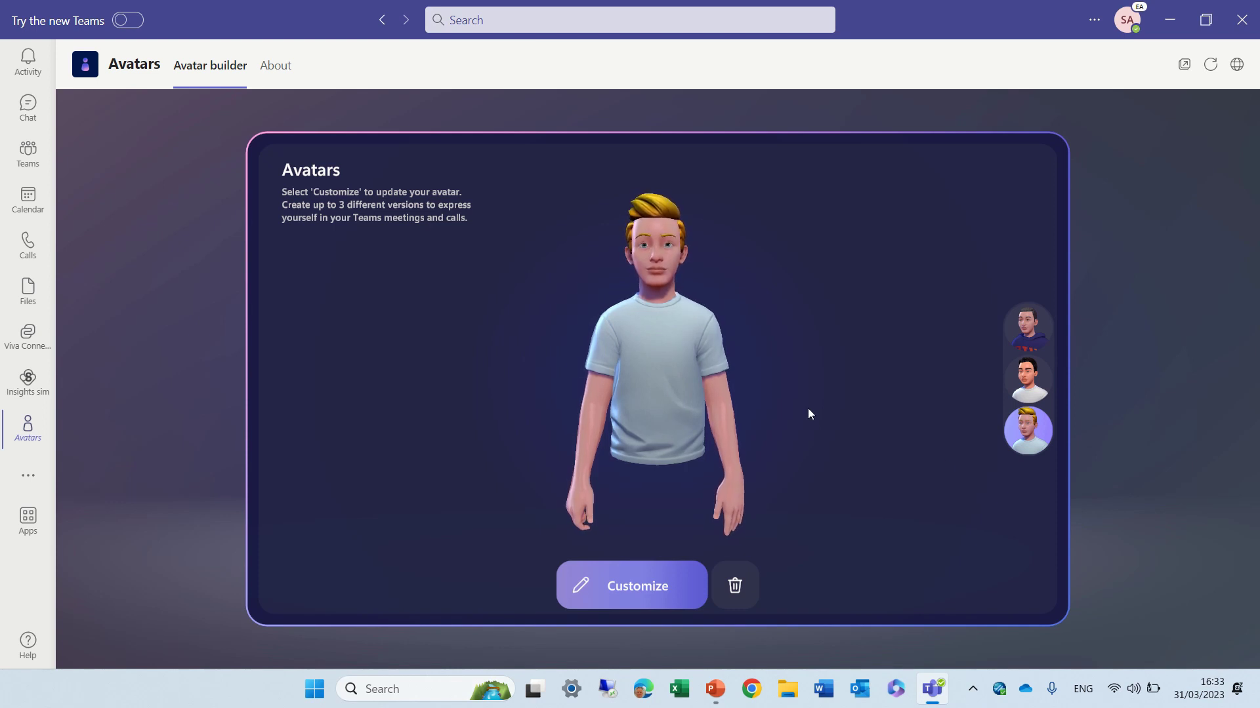
click(44, 216)
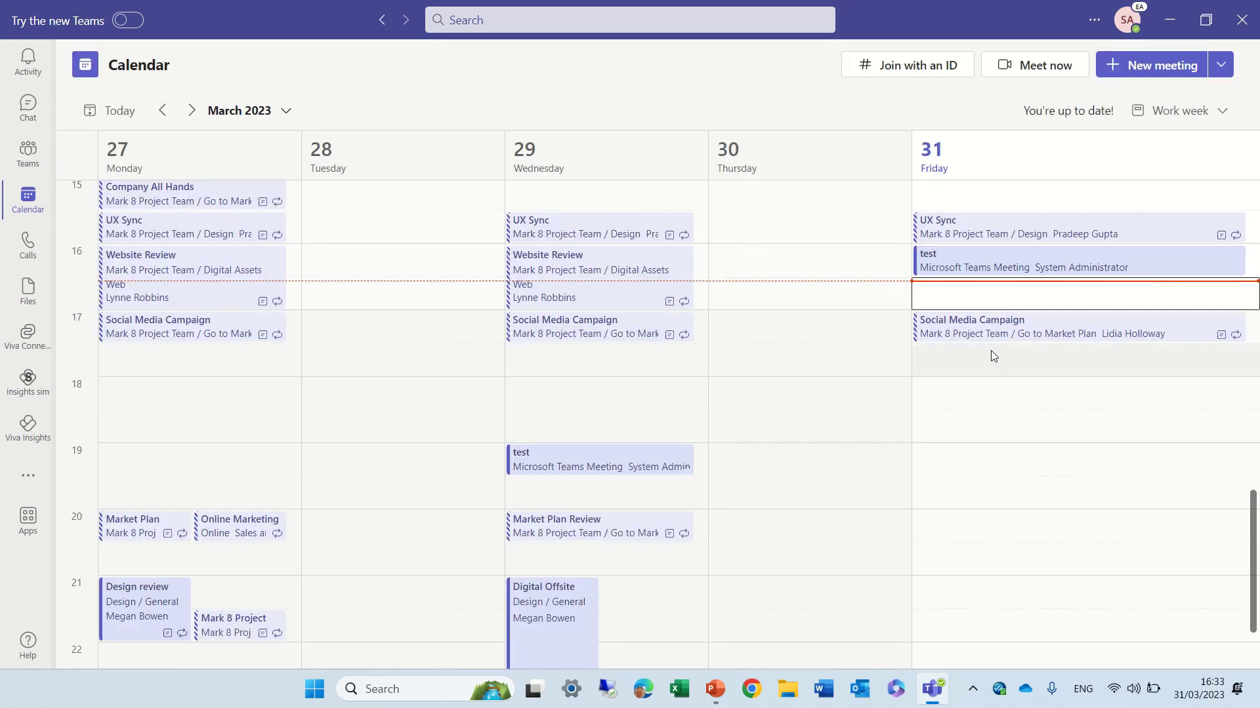
Open Friday 31's 'test' meeting and go to its pre-join screen
click(1086, 267)
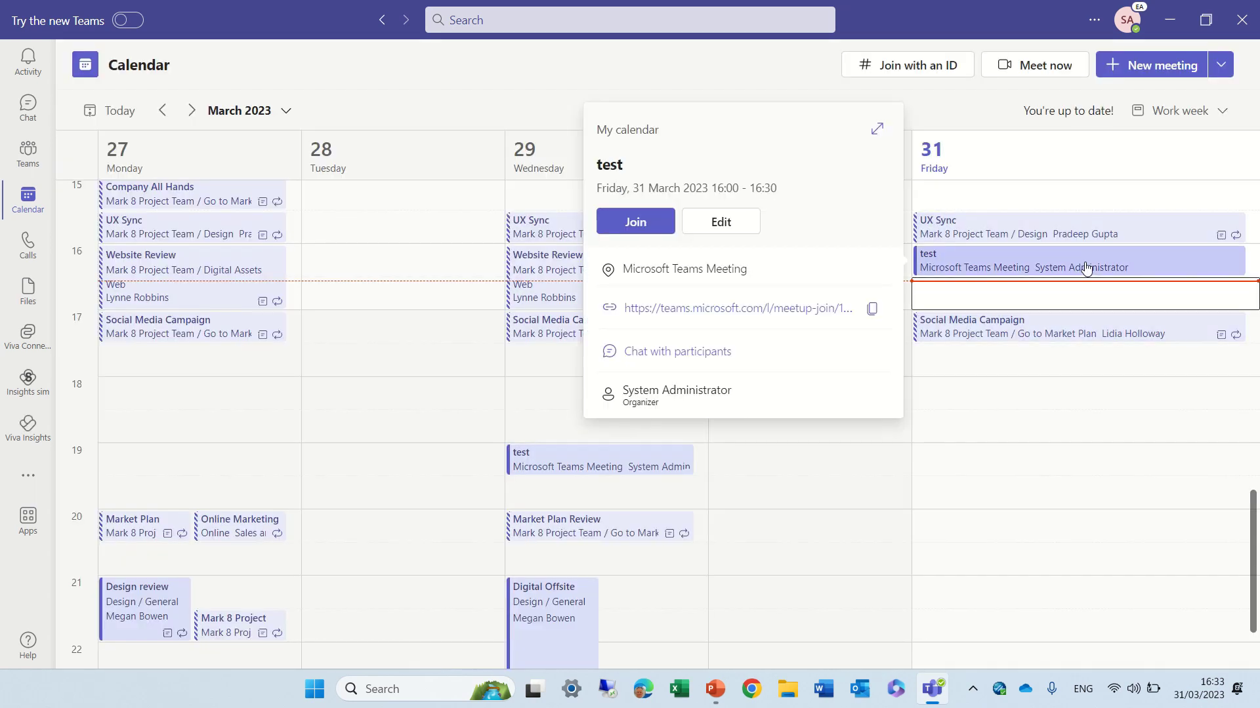
click(635, 222)
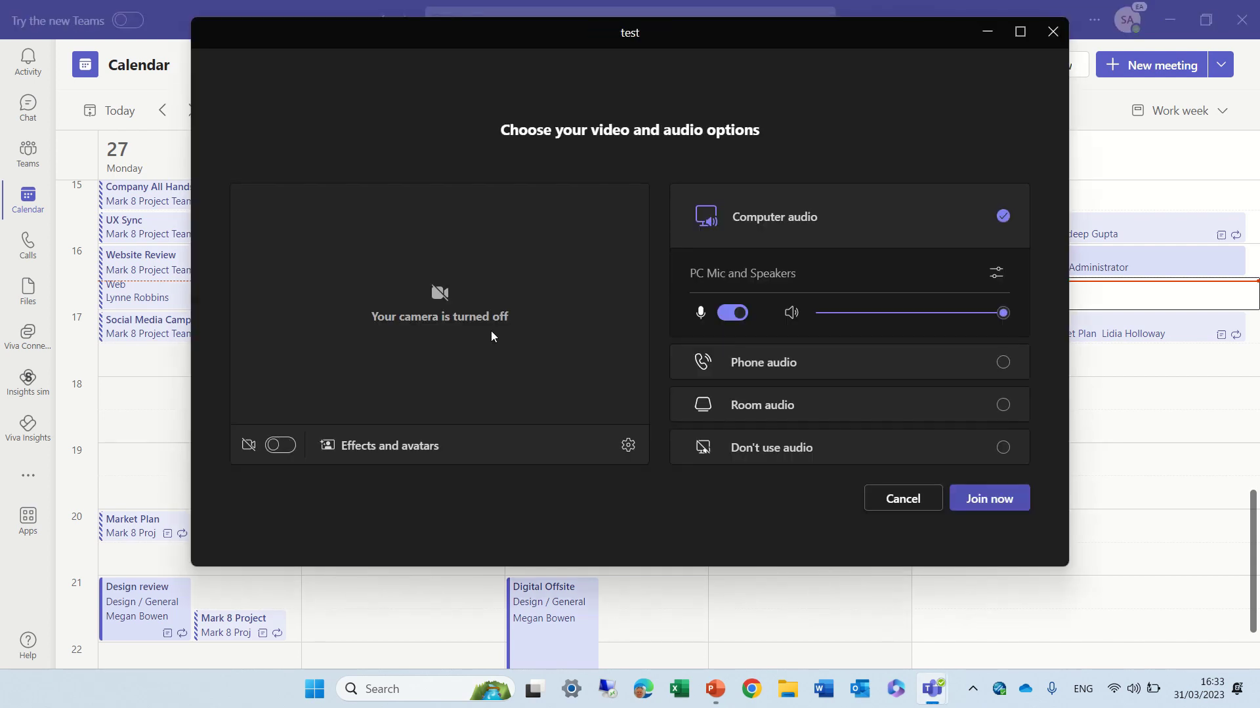
Select Avatar 1 under Effects and avatars and join the 'test' meeting
click(420, 462)
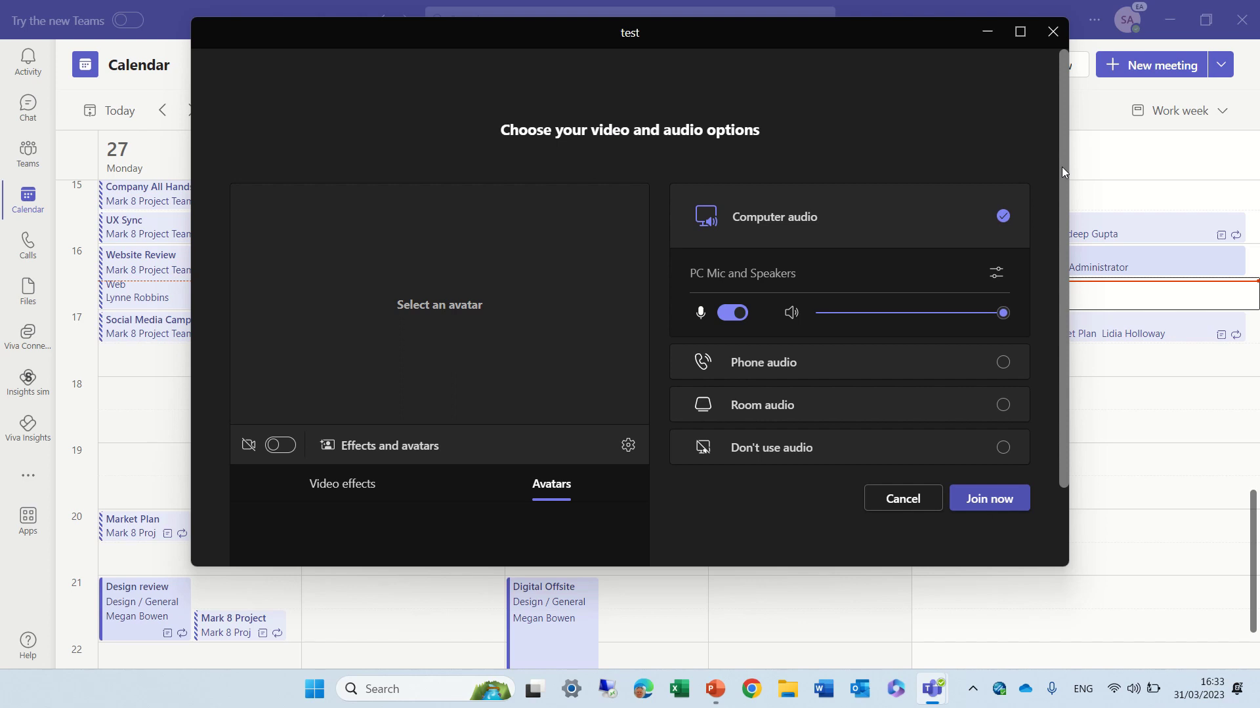
drag(1062, 167, 1053, 309)
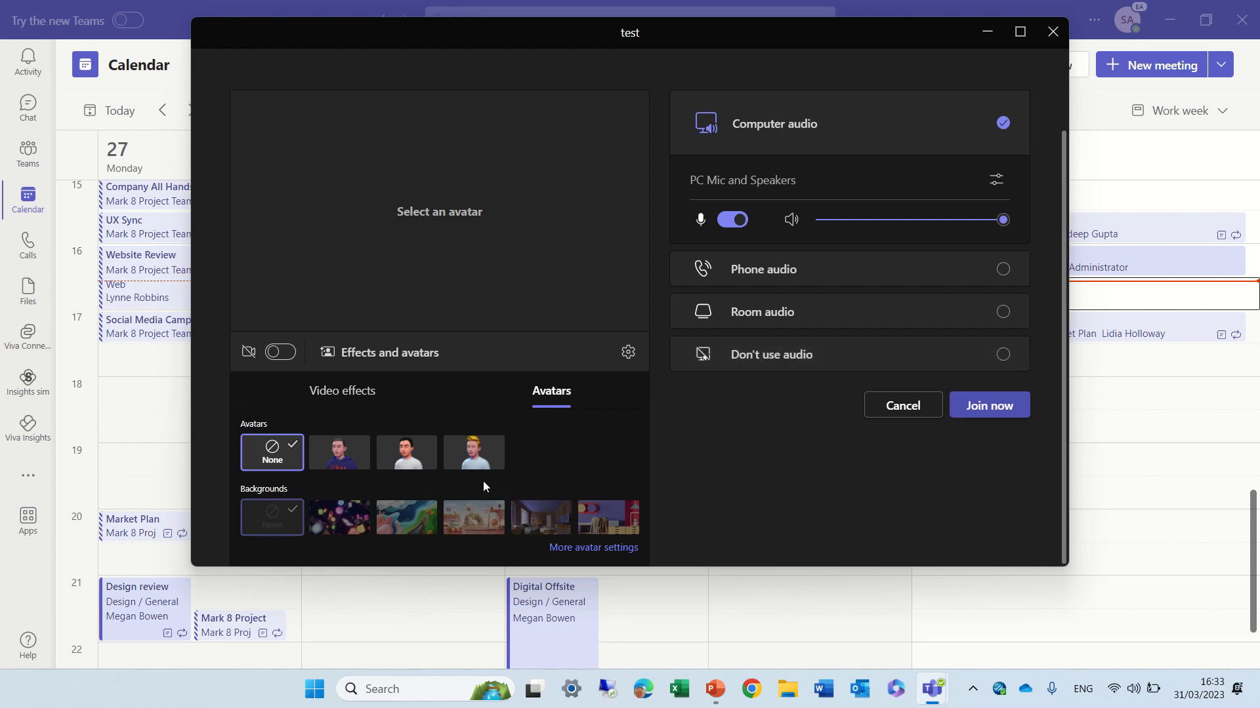
click(338, 459)
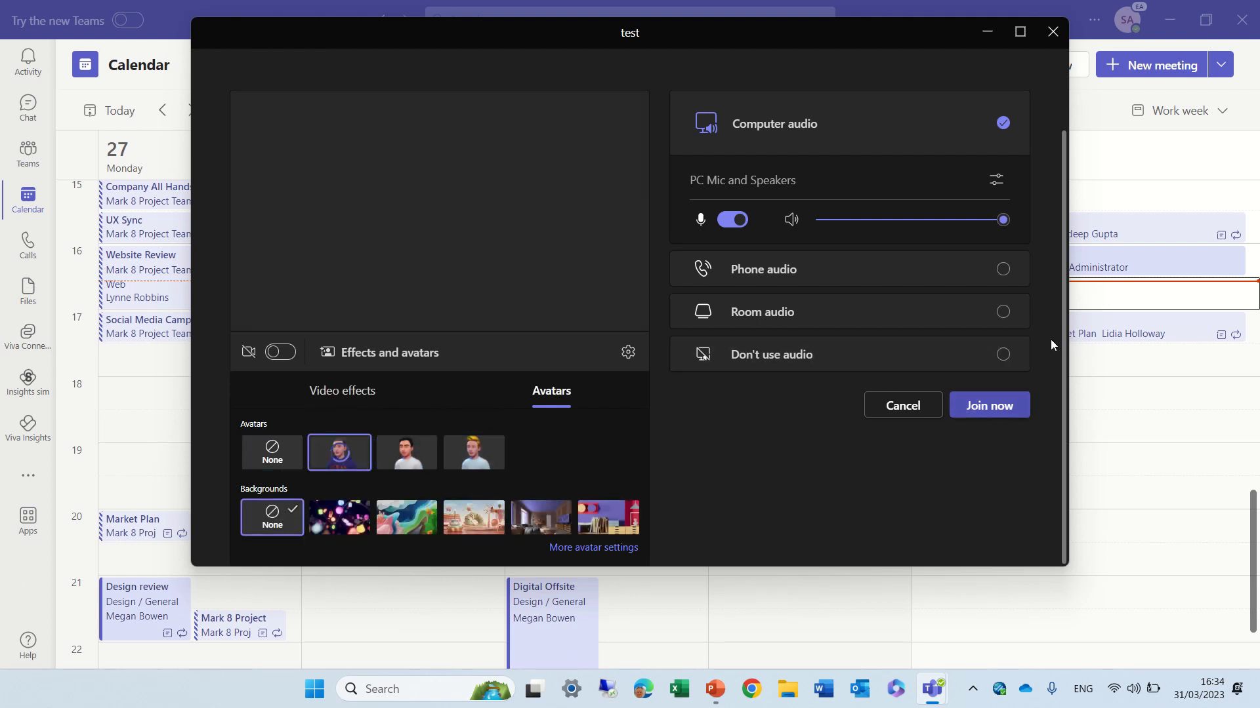
click(1001, 412)
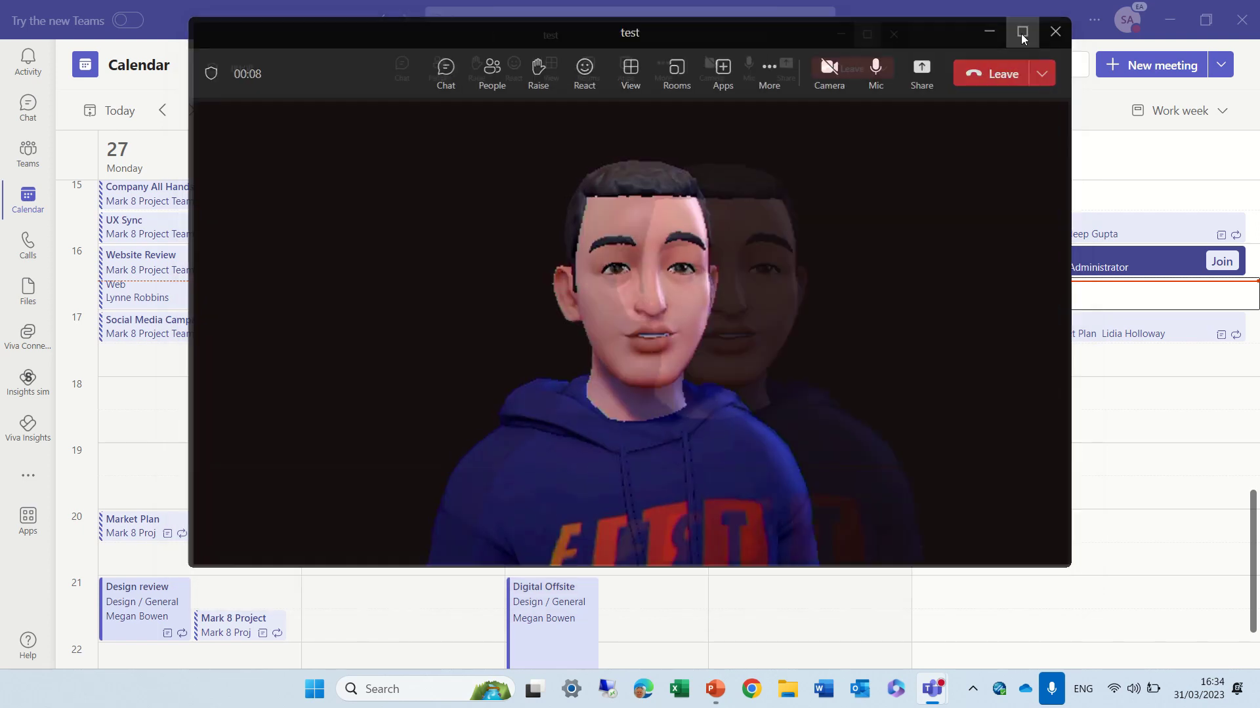
Maximize the meeting window and send a thumbs-up reaction
click(1021, 33)
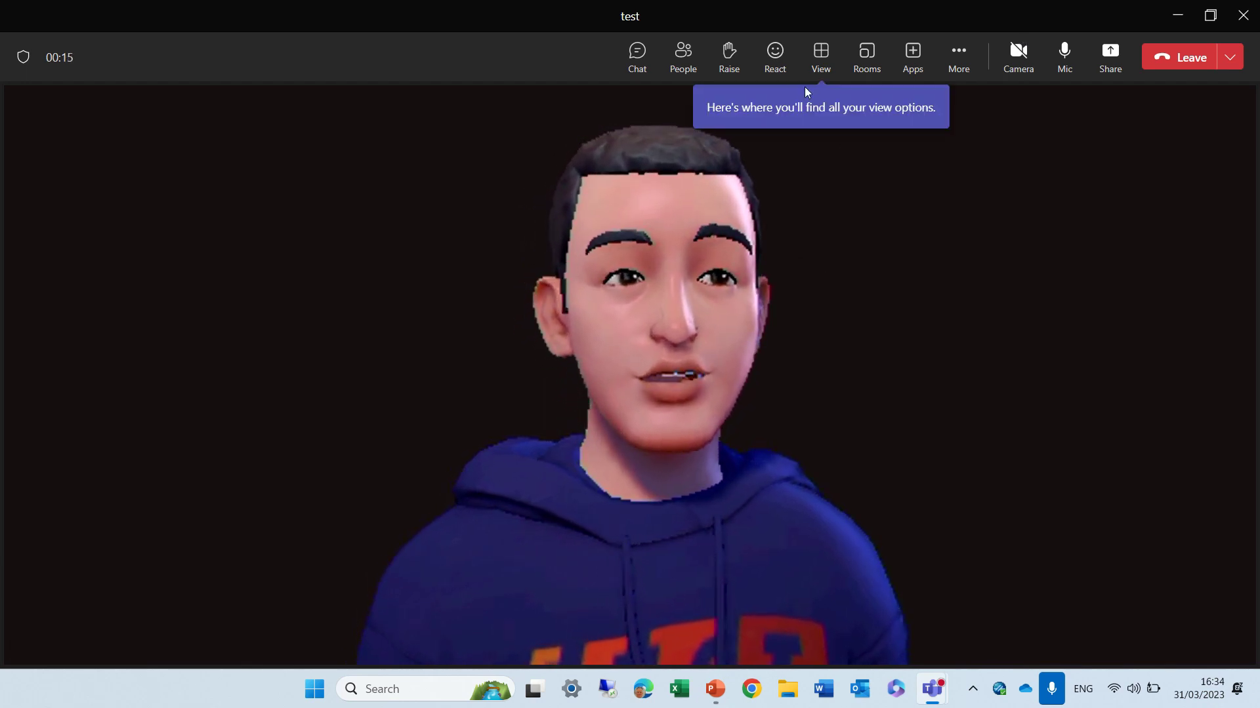
click(774, 53)
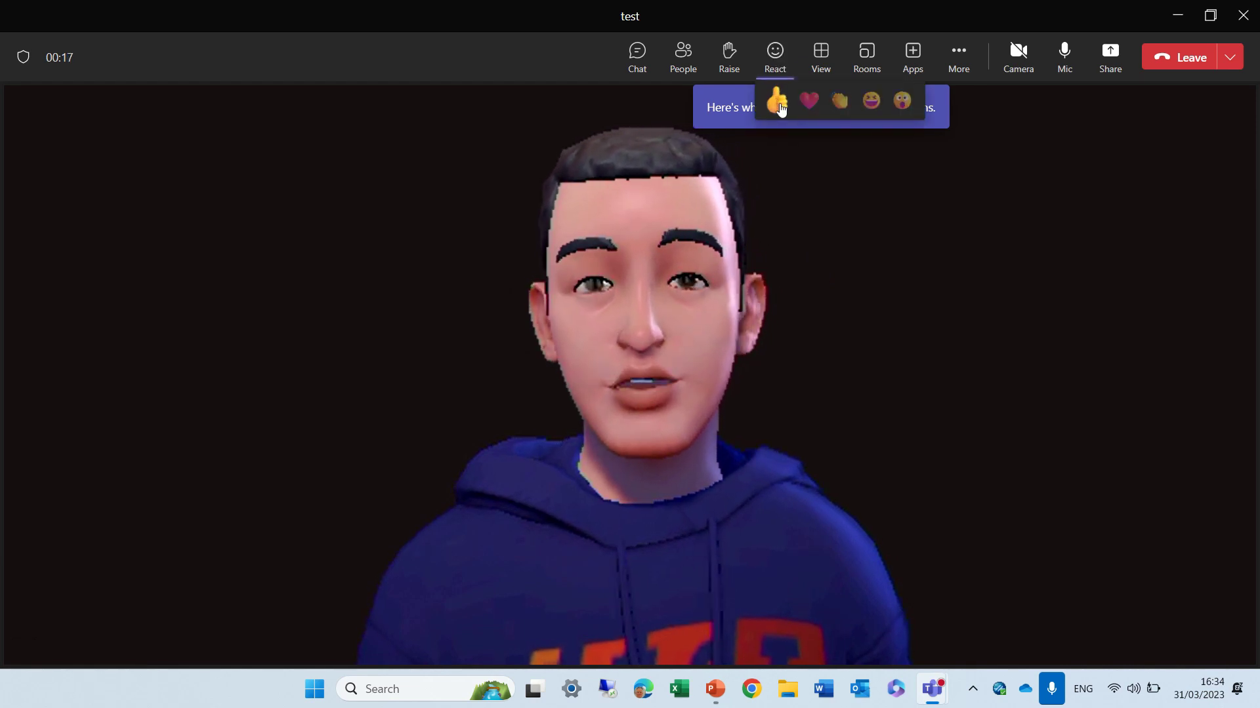
click(778, 103)
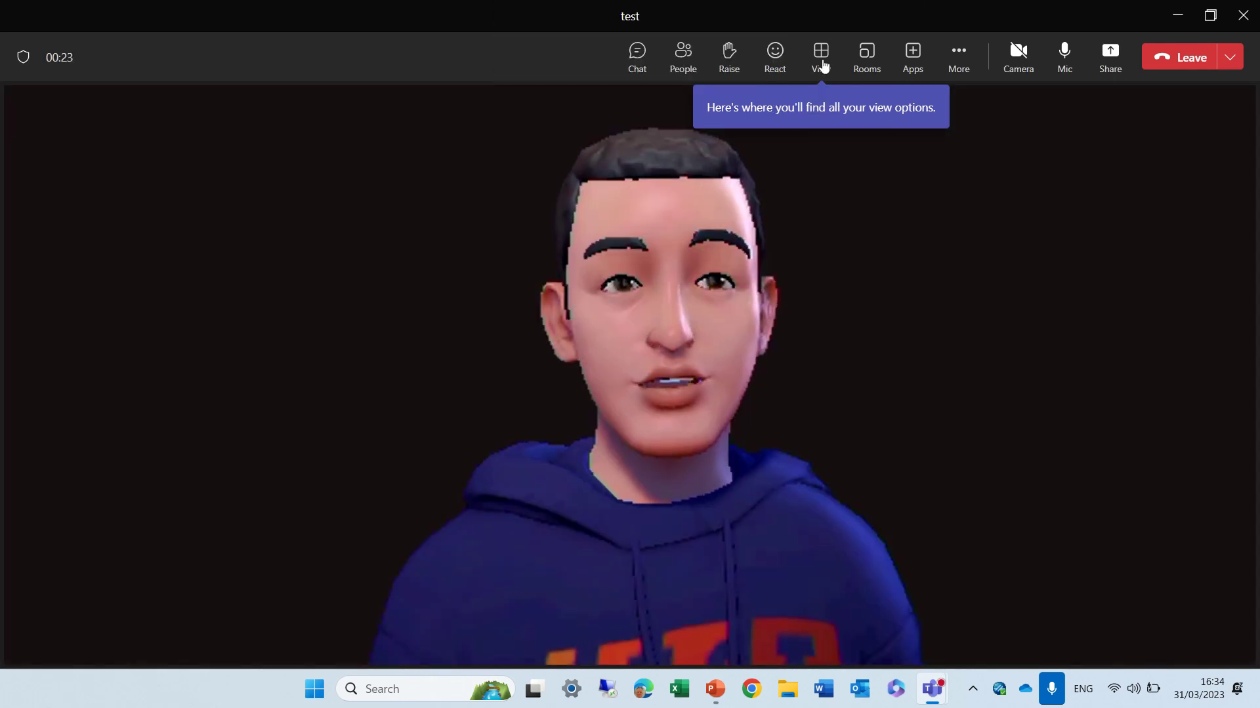
Send heart, applause and two laugh reactions
mouse_move(782, 72)
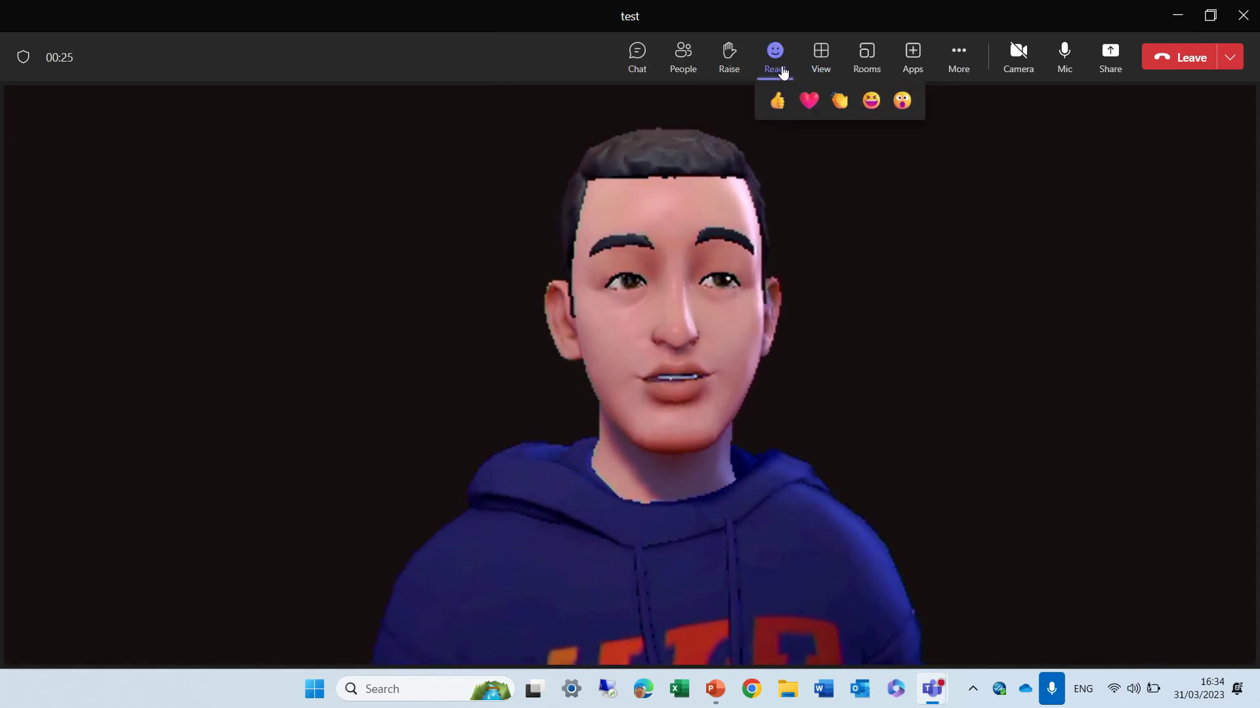
click(810, 105)
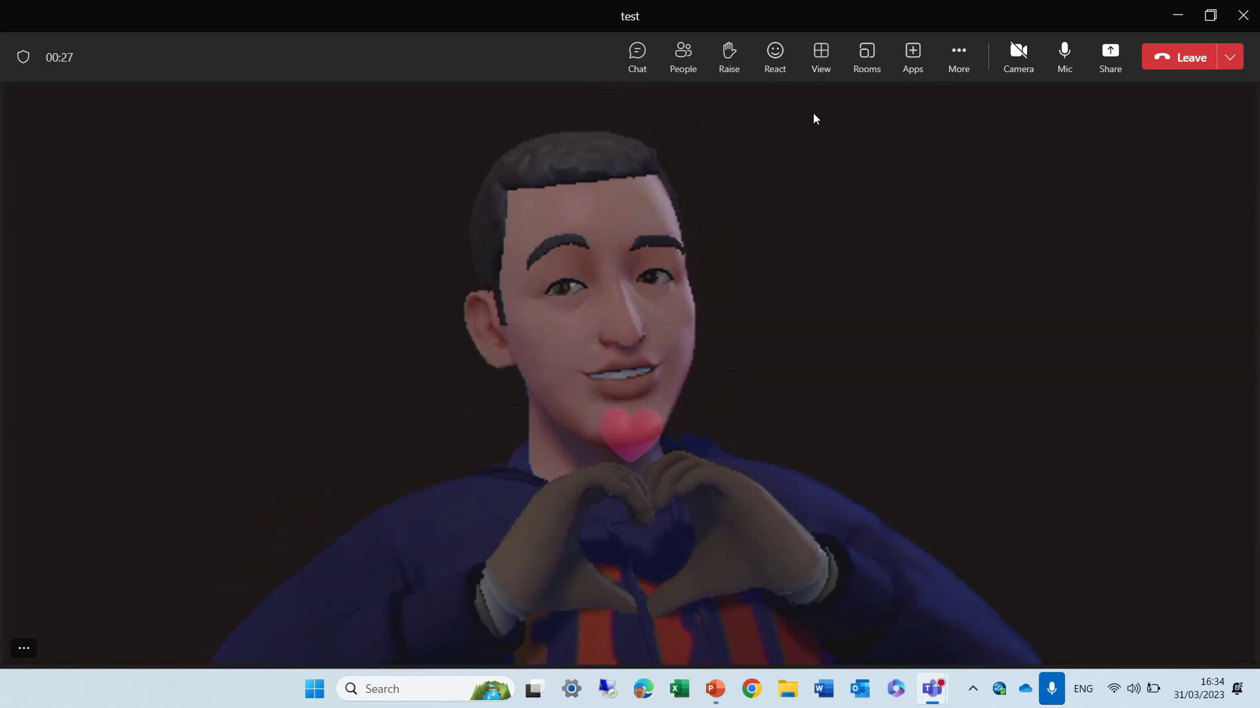
mouse_move(787, 71)
click(843, 103)
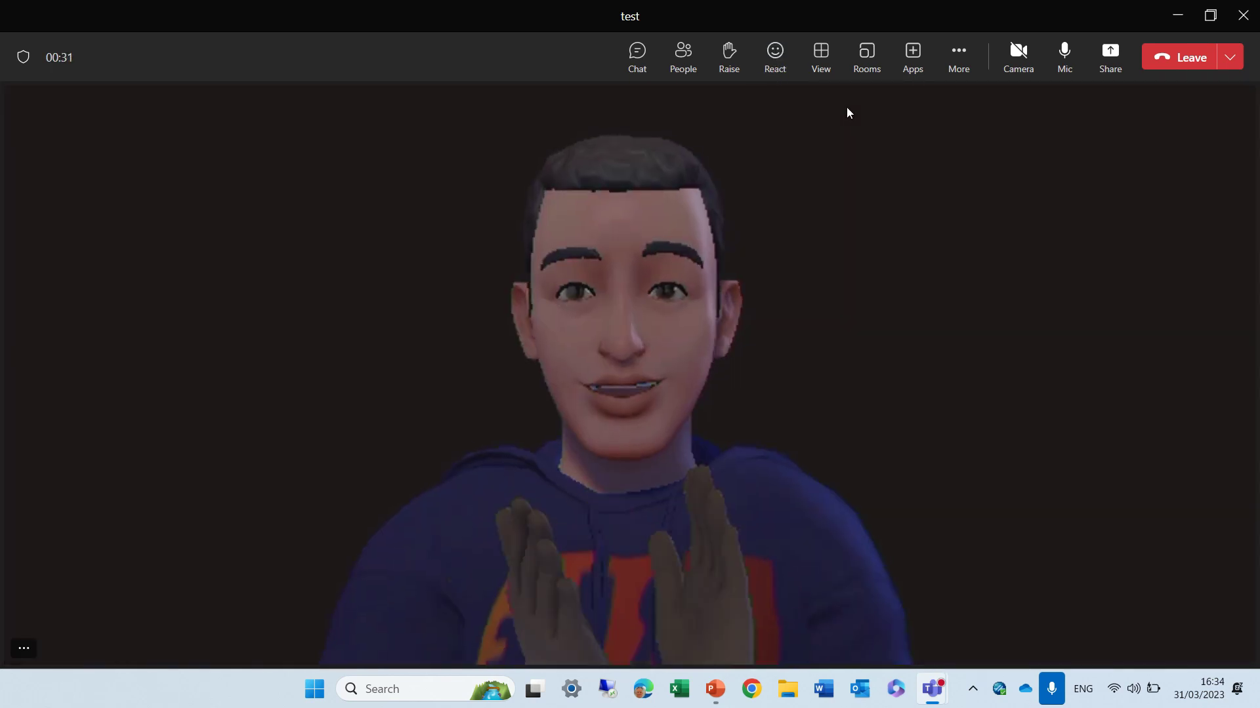
mouse_move(776, 60)
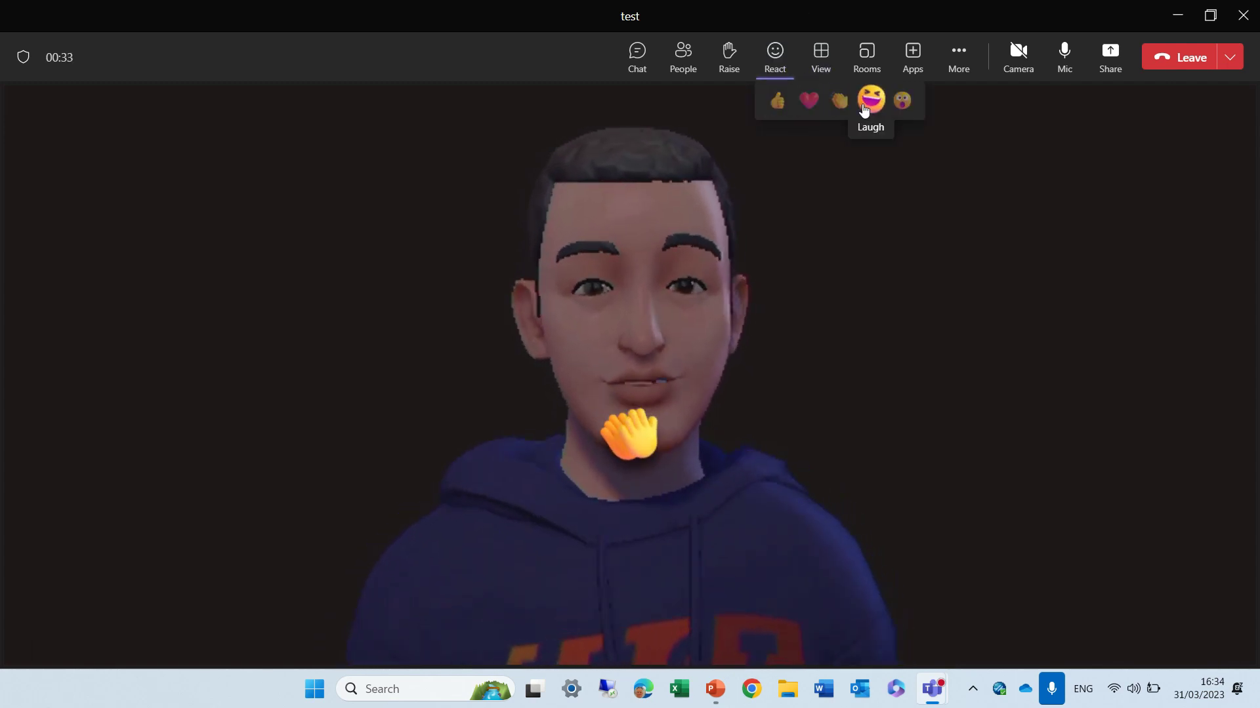
click(864, 109)
mouse_move(775, 64)
click(868, 100)
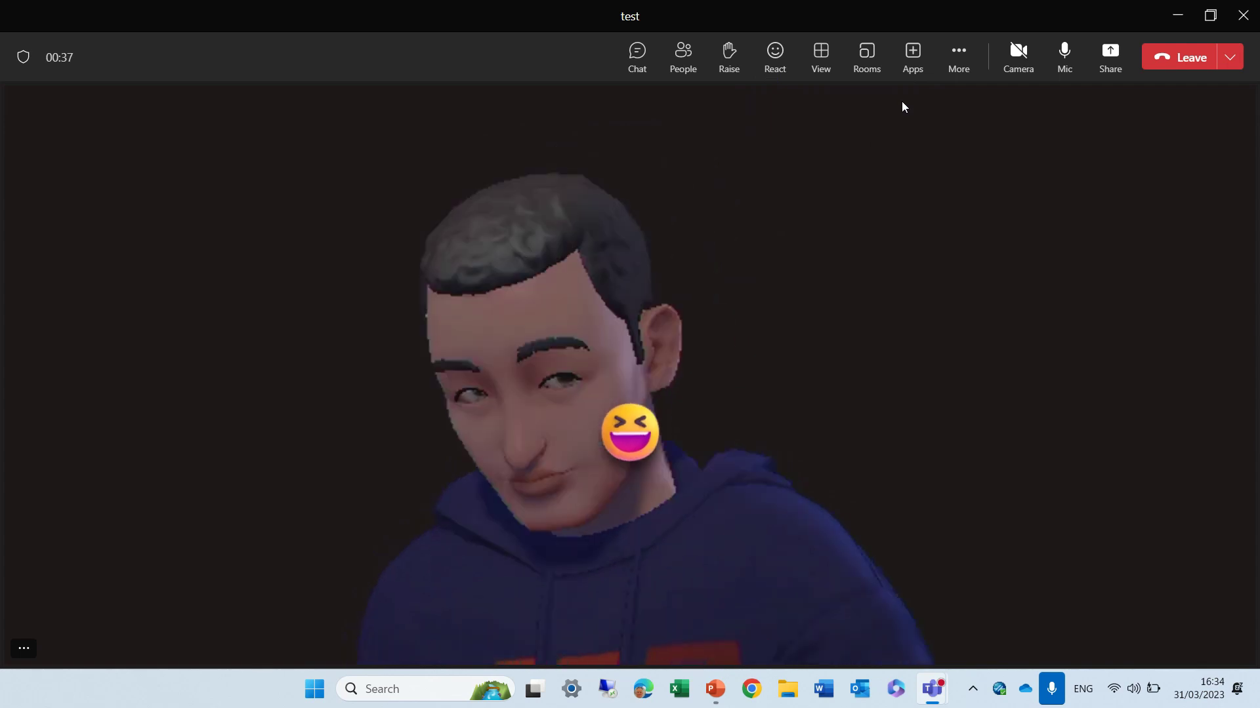
Open the meeting's Effects and avatars panel and play the Heart avatar reaction
click(961, 66)
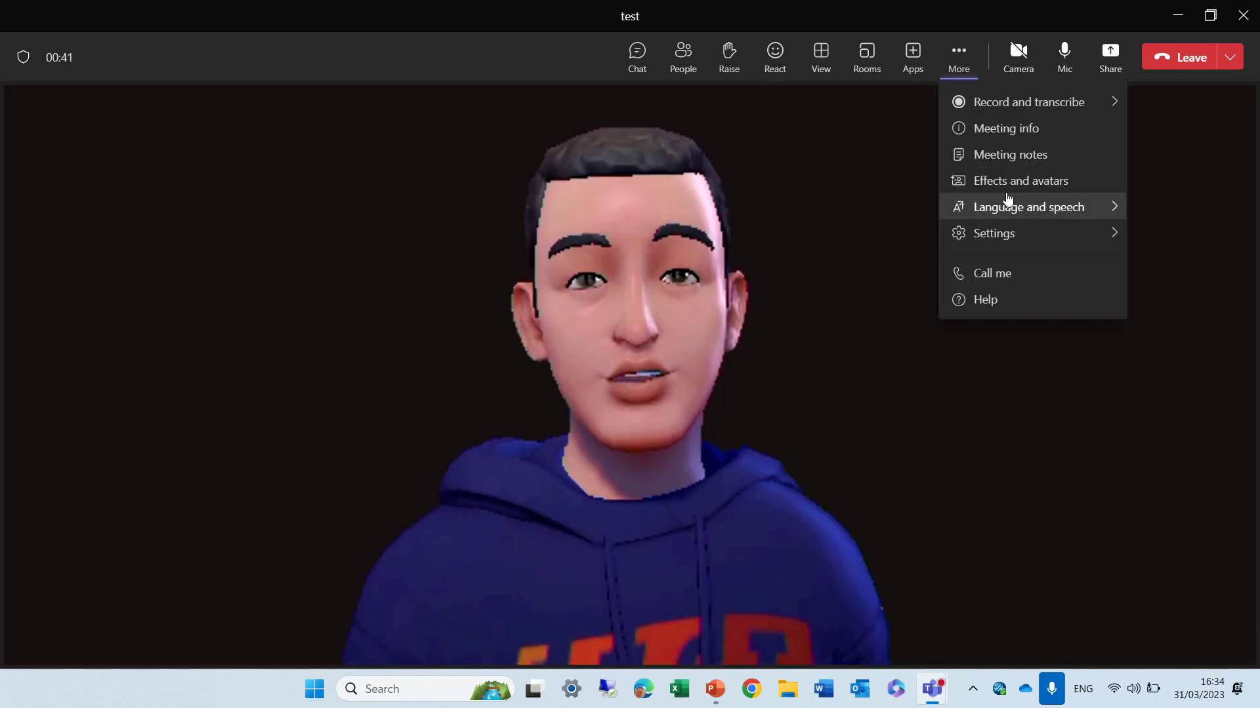
click(1026, 187)
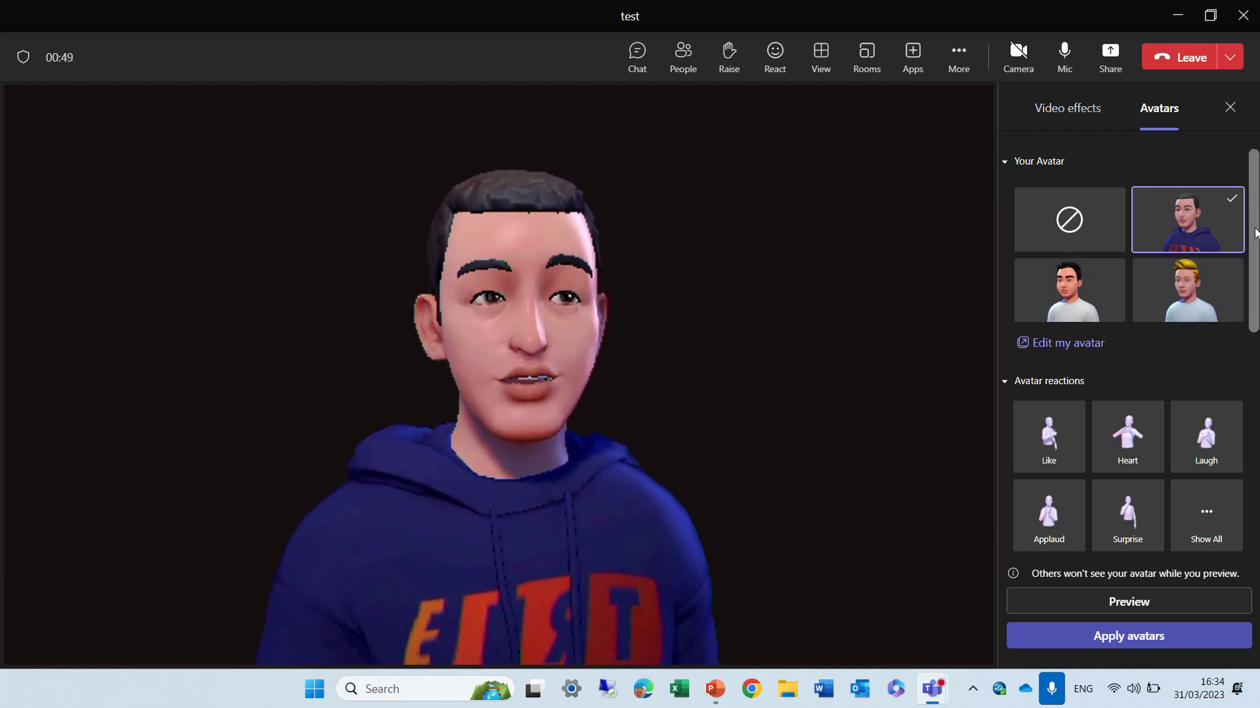
scroll(1254, 216, down, 3)
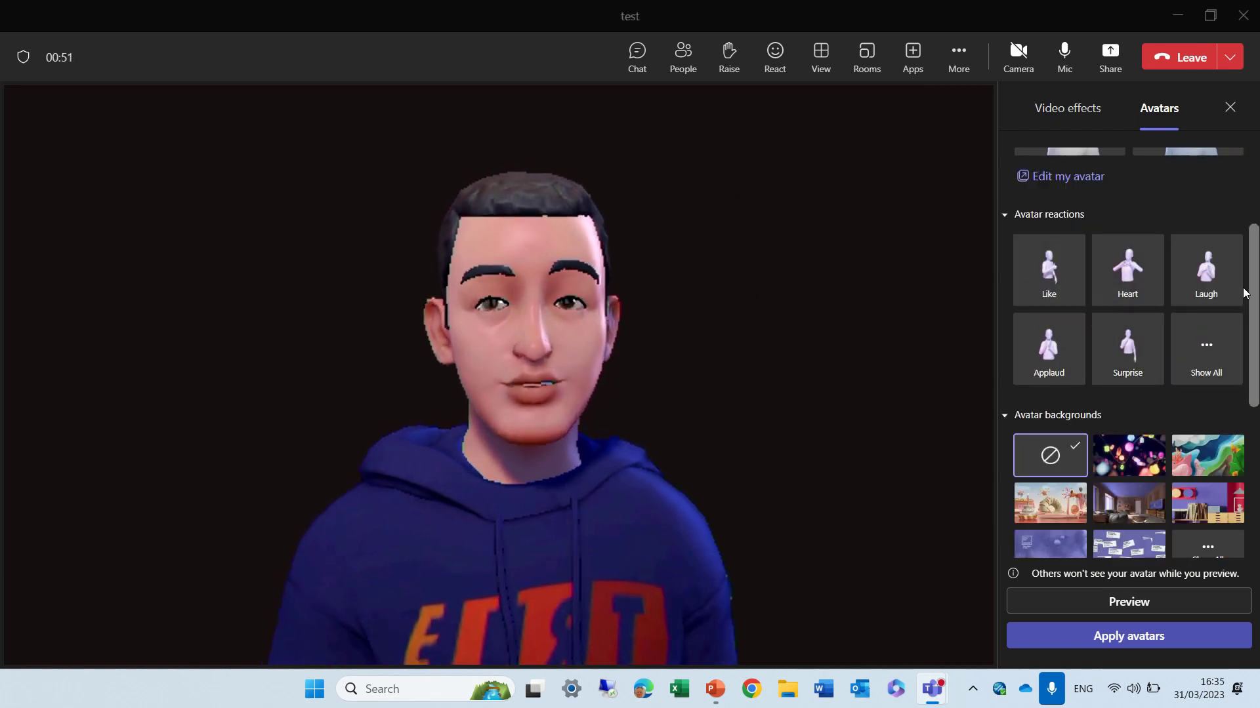
click(1130, 284)
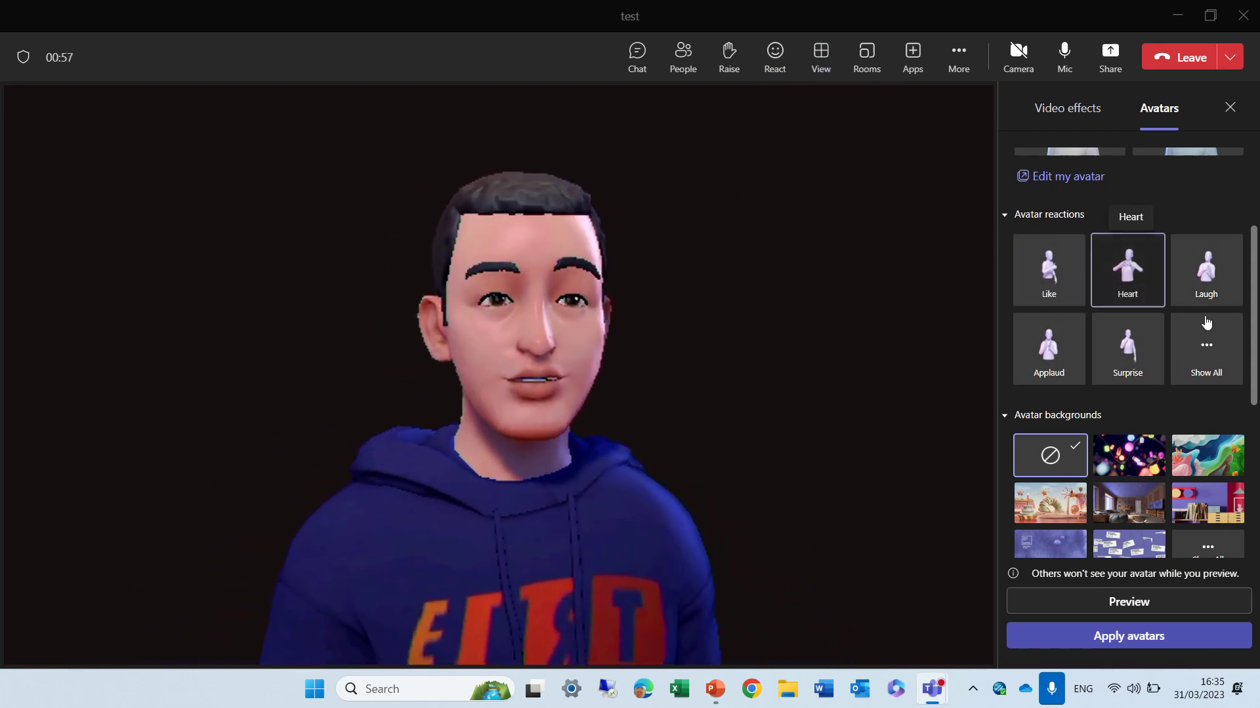
Preview Cheers Salute, Nod Greeting and Chef's Kiss, then pin Chef's Kiss to quick reactions
click(1209, 352)
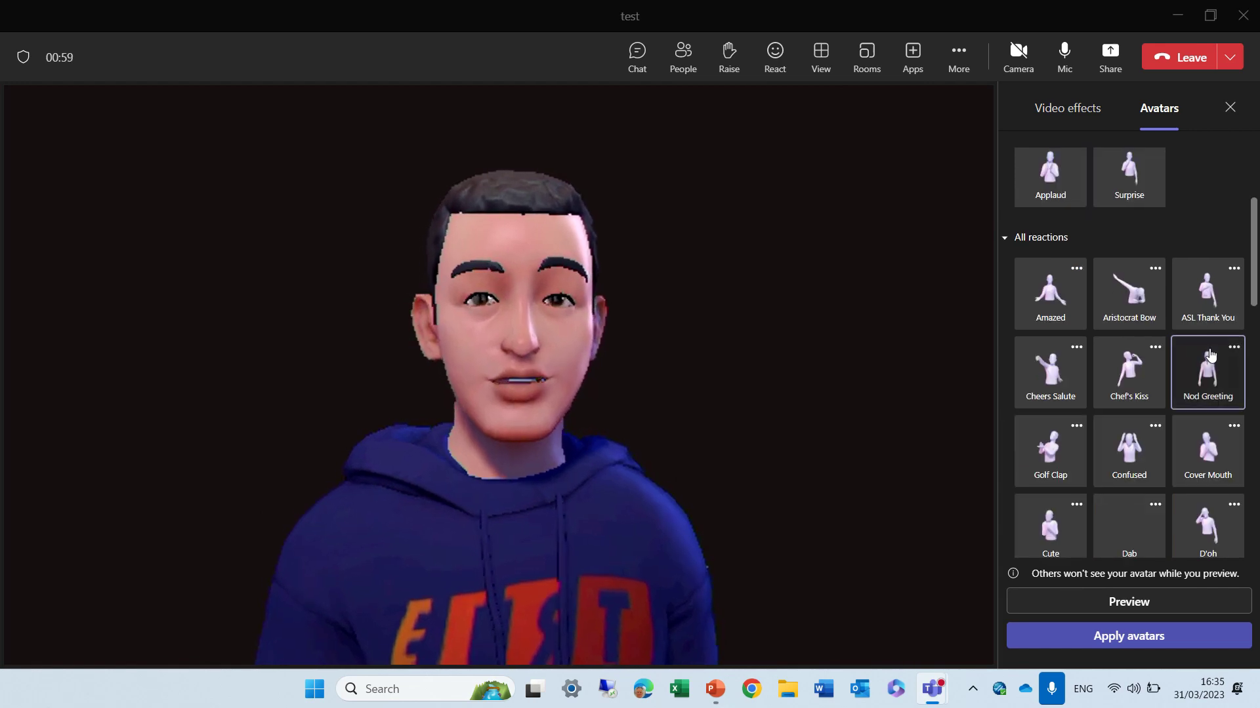
scroll(1210, 355, down, 2)
scroll(1210, 354, up, 5)
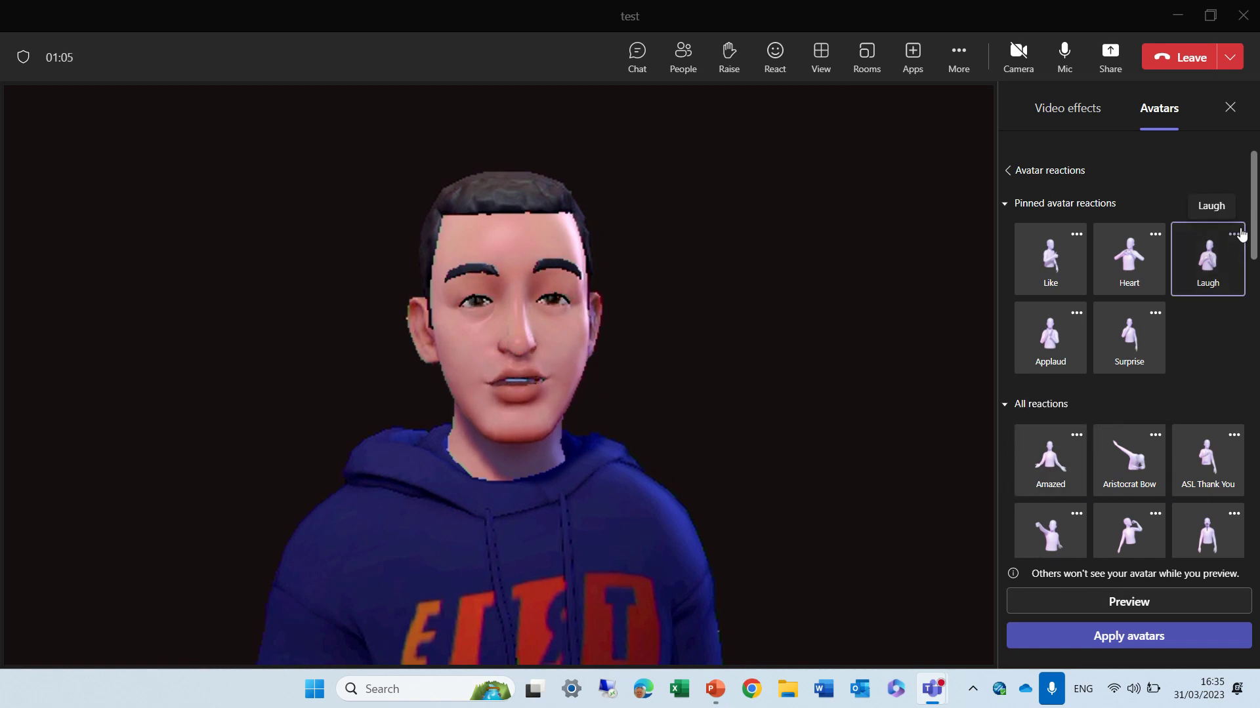
drag(1251, 211, 1255, 239)
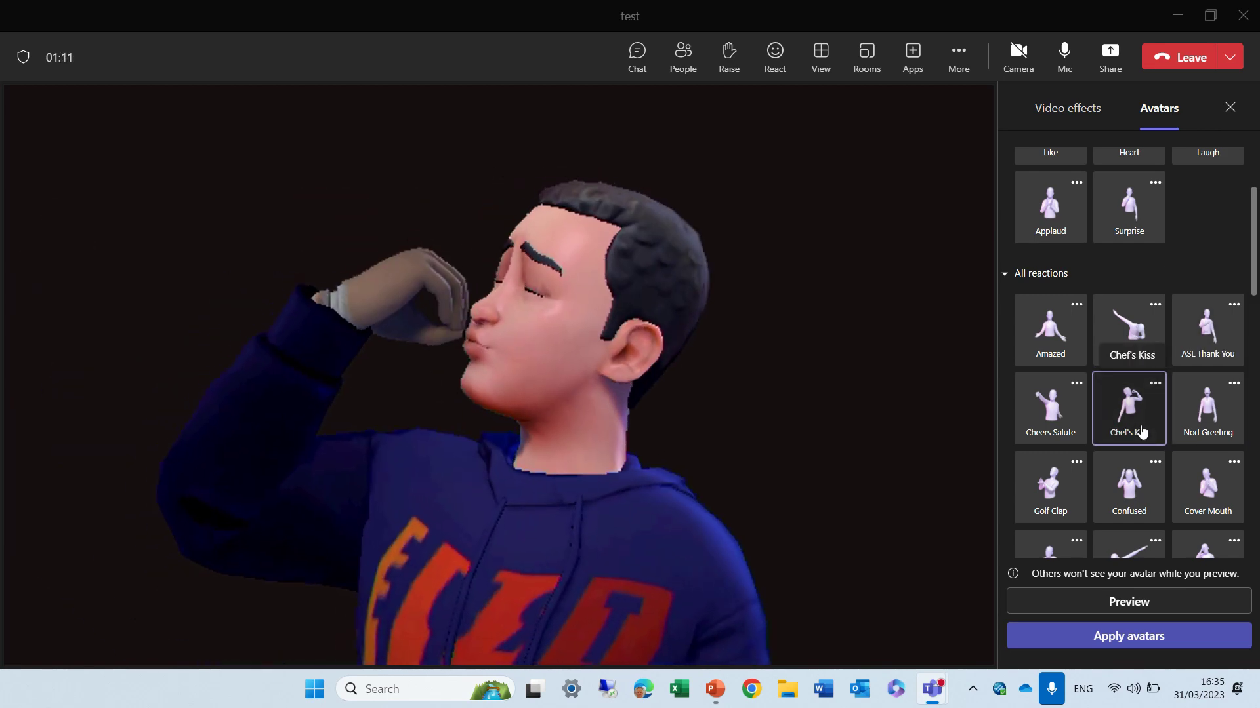
click(1034, 421)
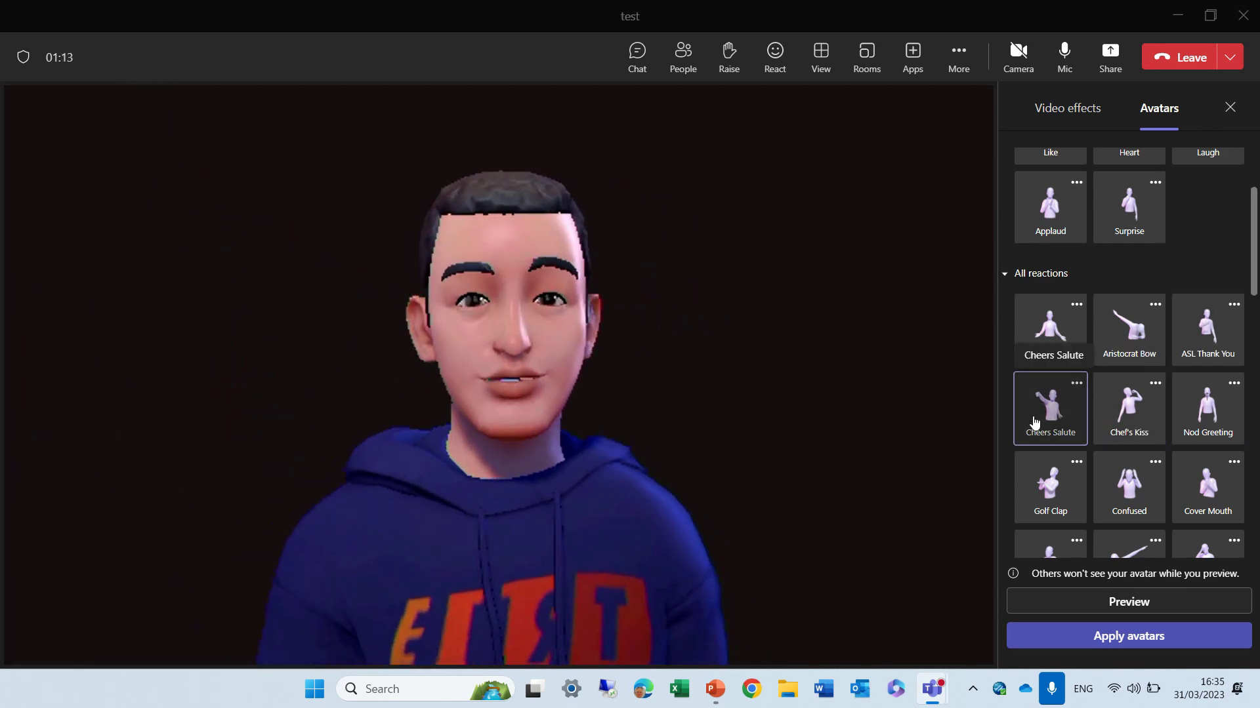
click(1194, 414)
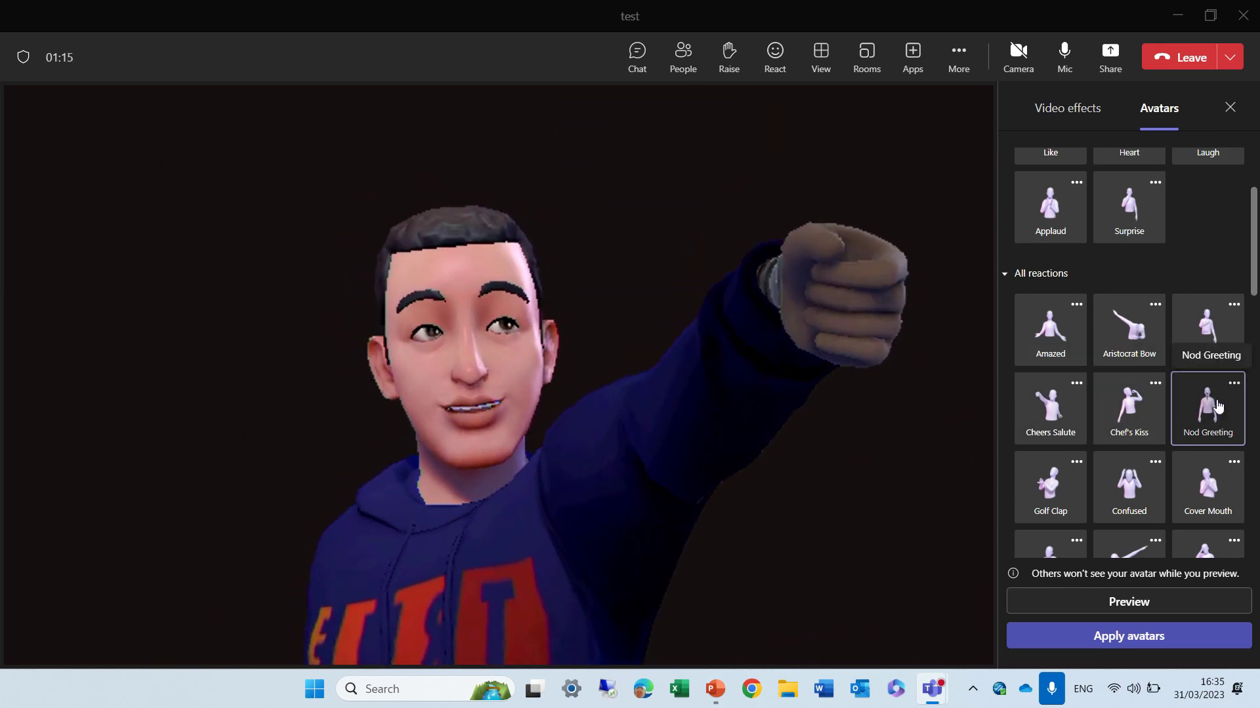
click(1161, 410)
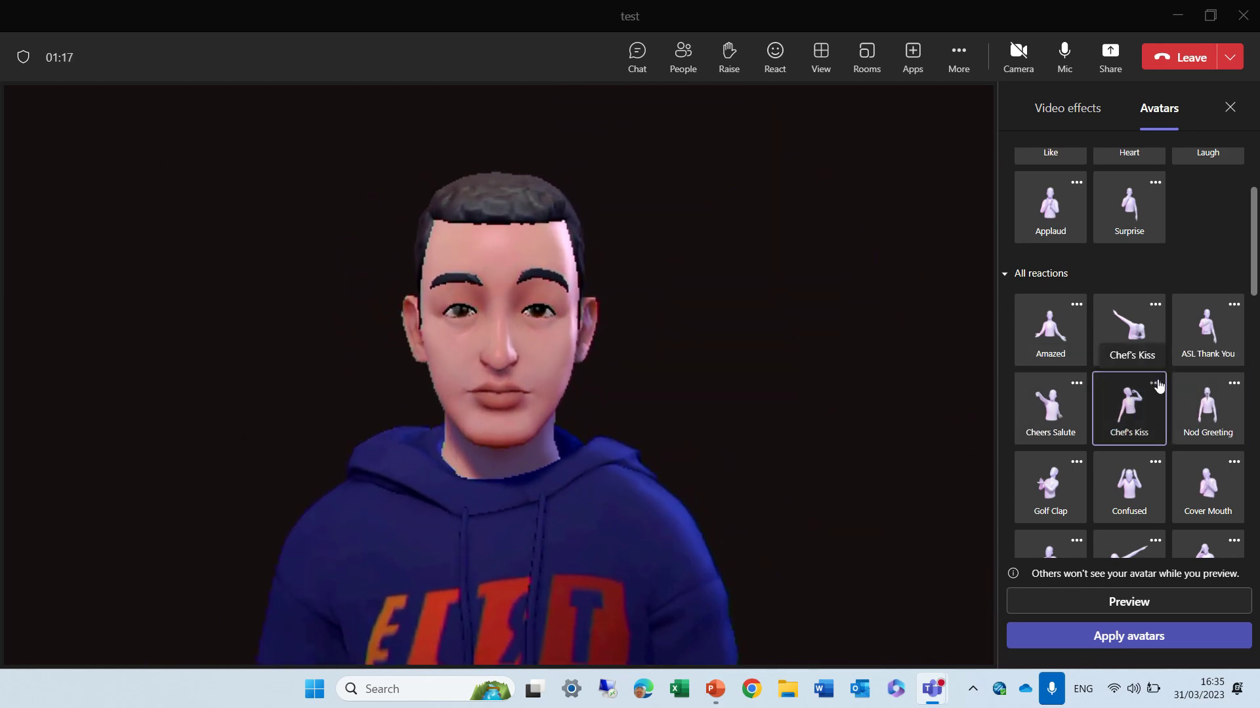
click(1156, 385)
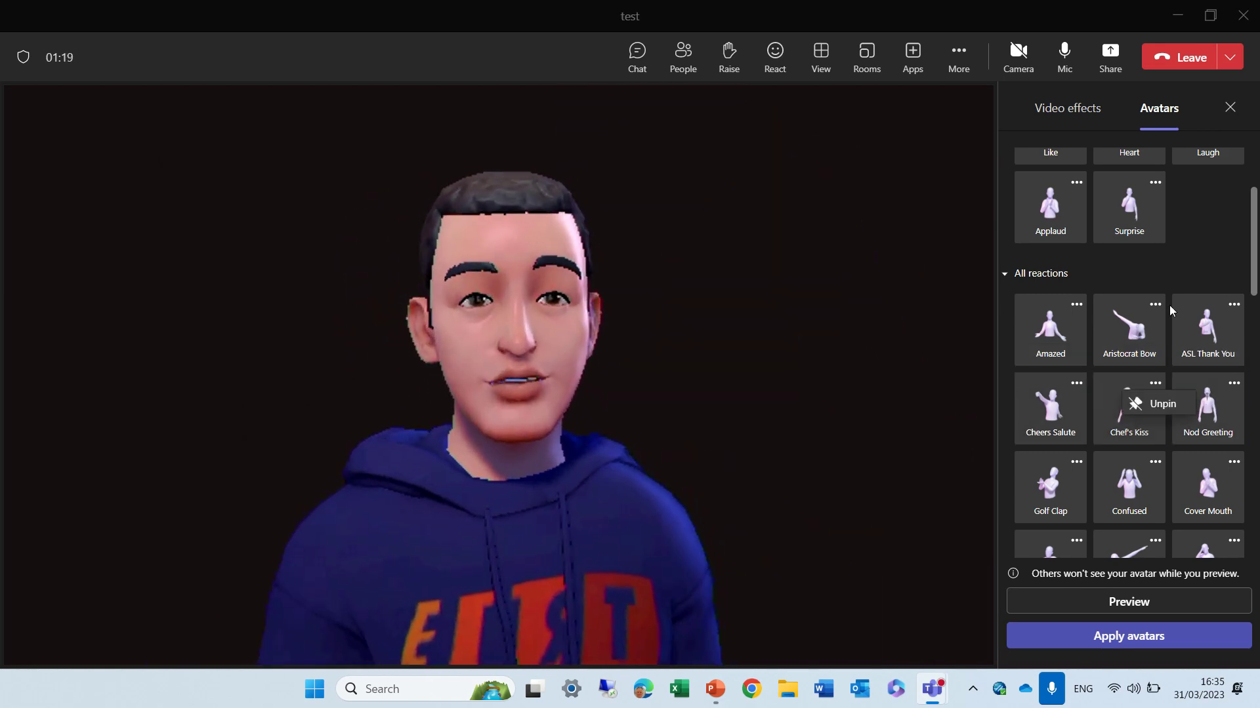
click(1158, 404)
Preview the Appreciate reaction, apply the avatar and close the avatar settings
scroll(1252, 215, down, 5)
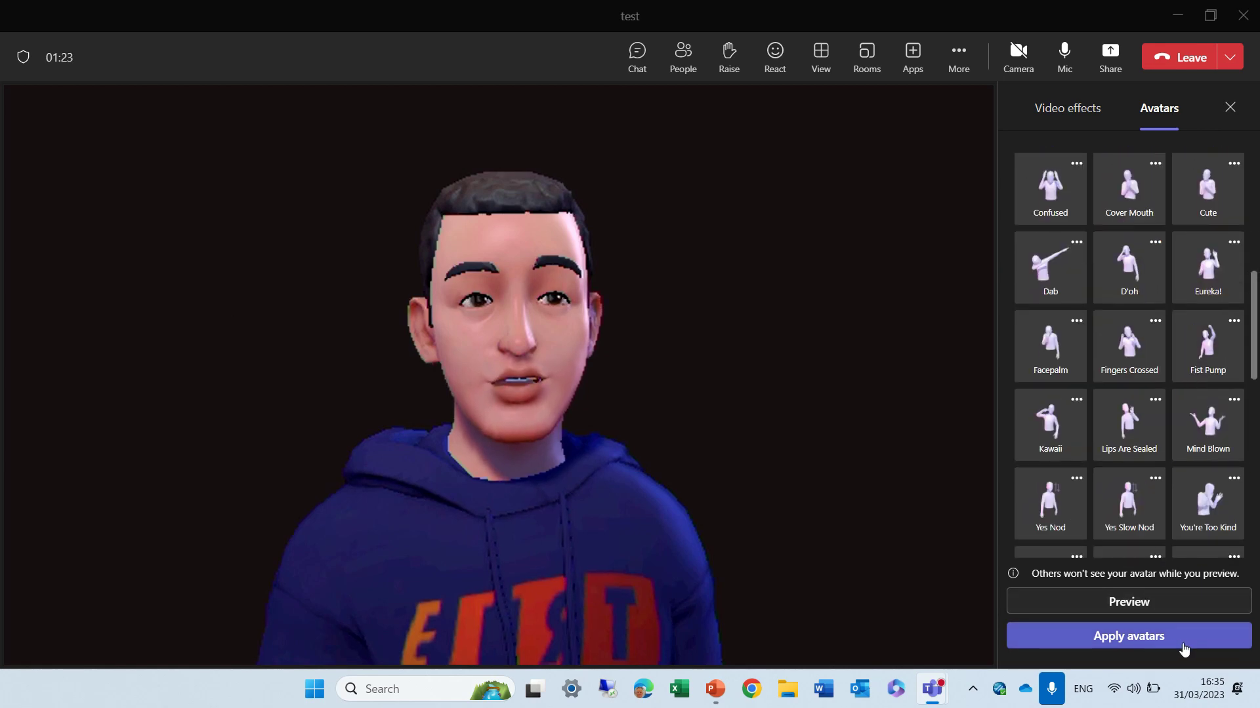
scroll(1255, 320, down, 5)
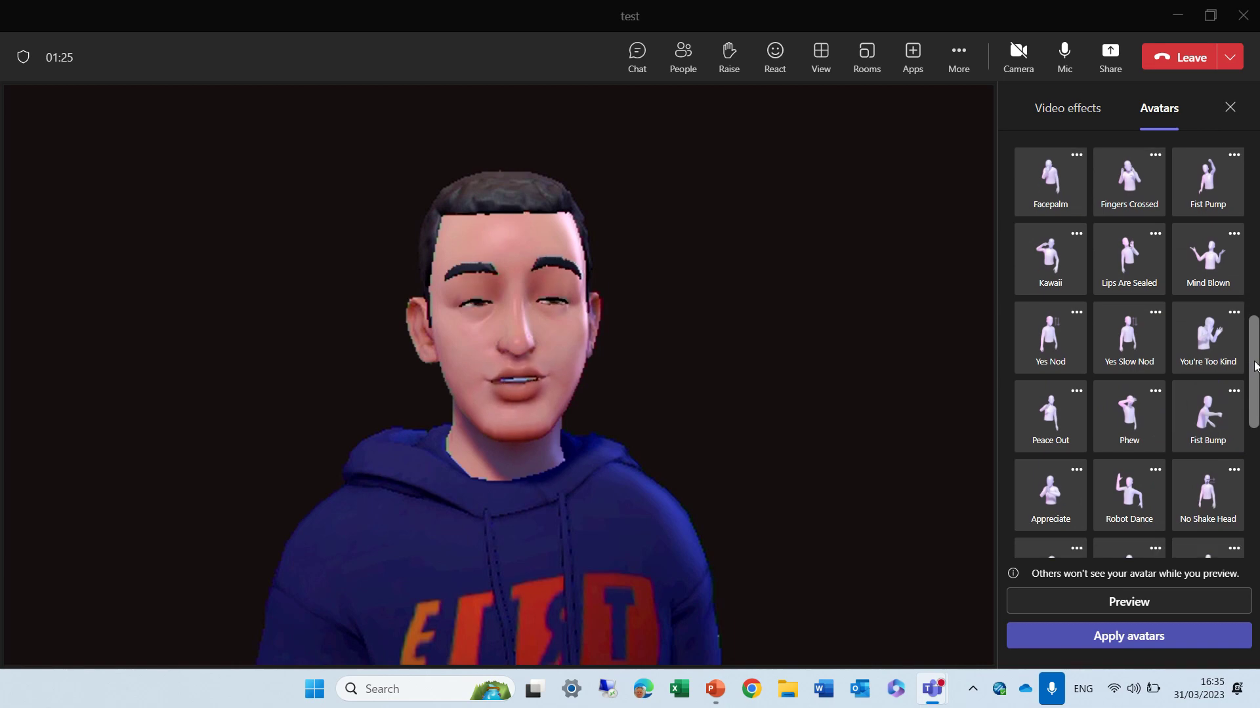
click(1050, 392)
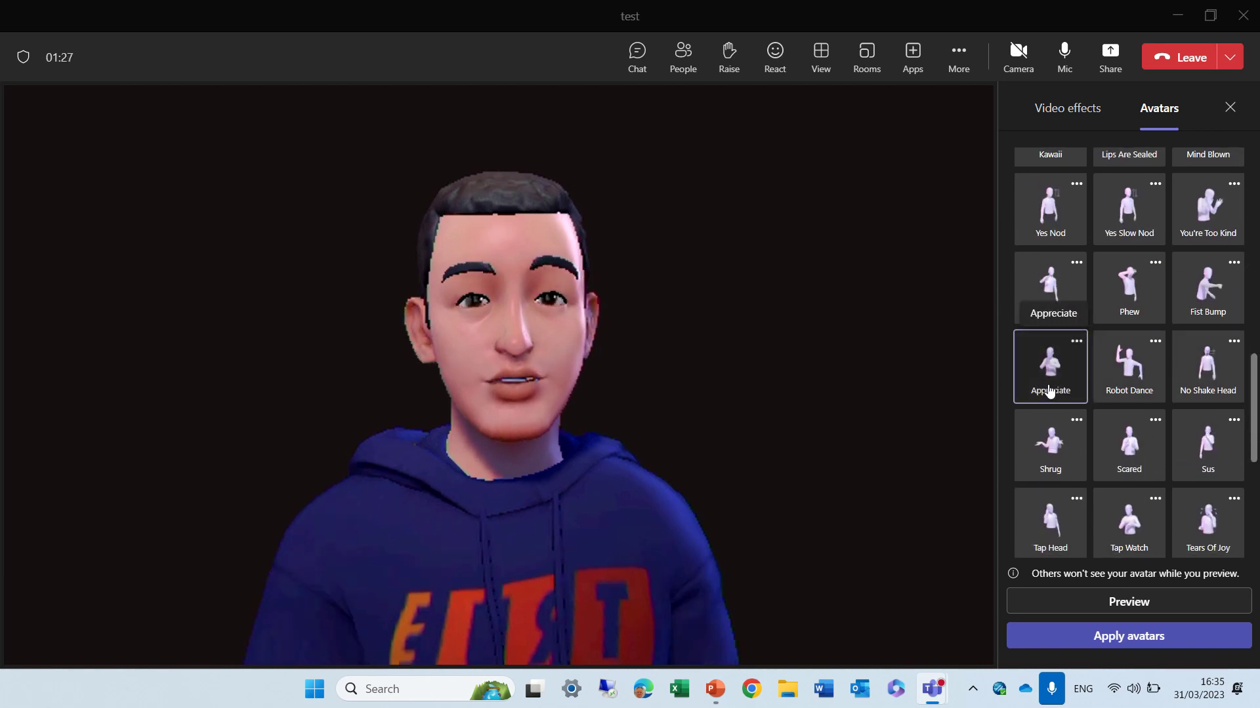
scroll(1254, 415, down, 1)
drag(1255, 414, 1256, 521)
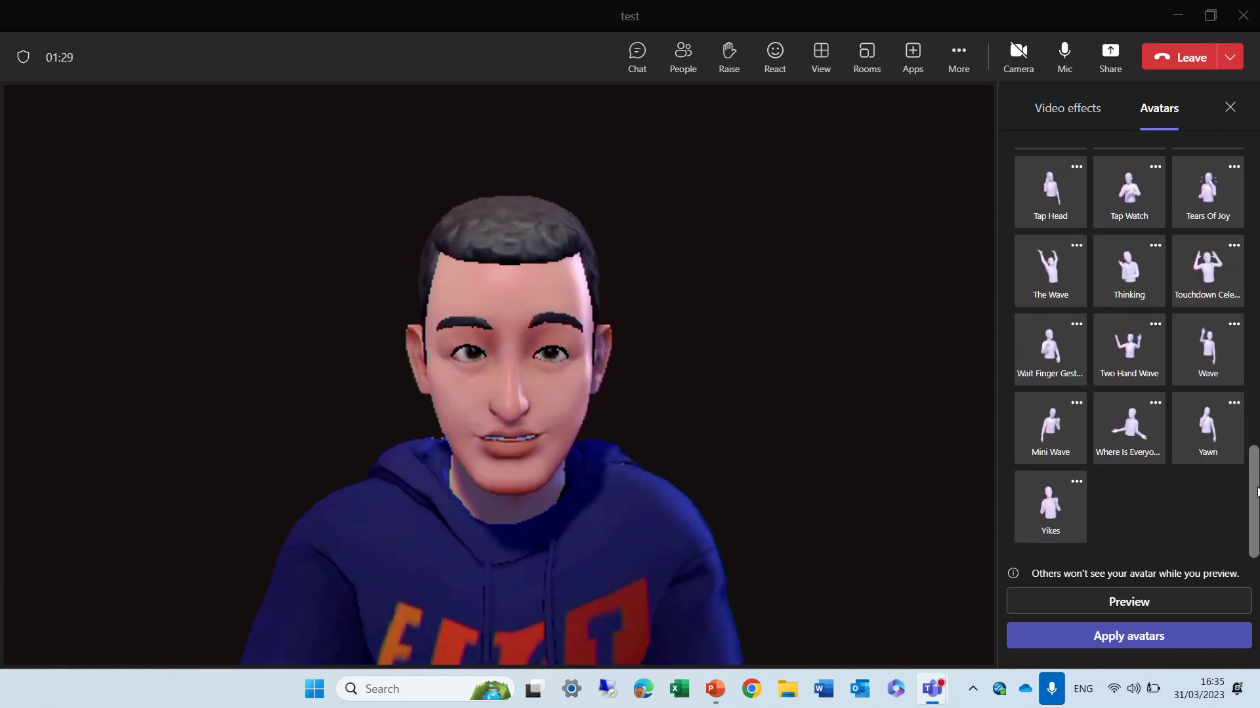
click(1146, 638)
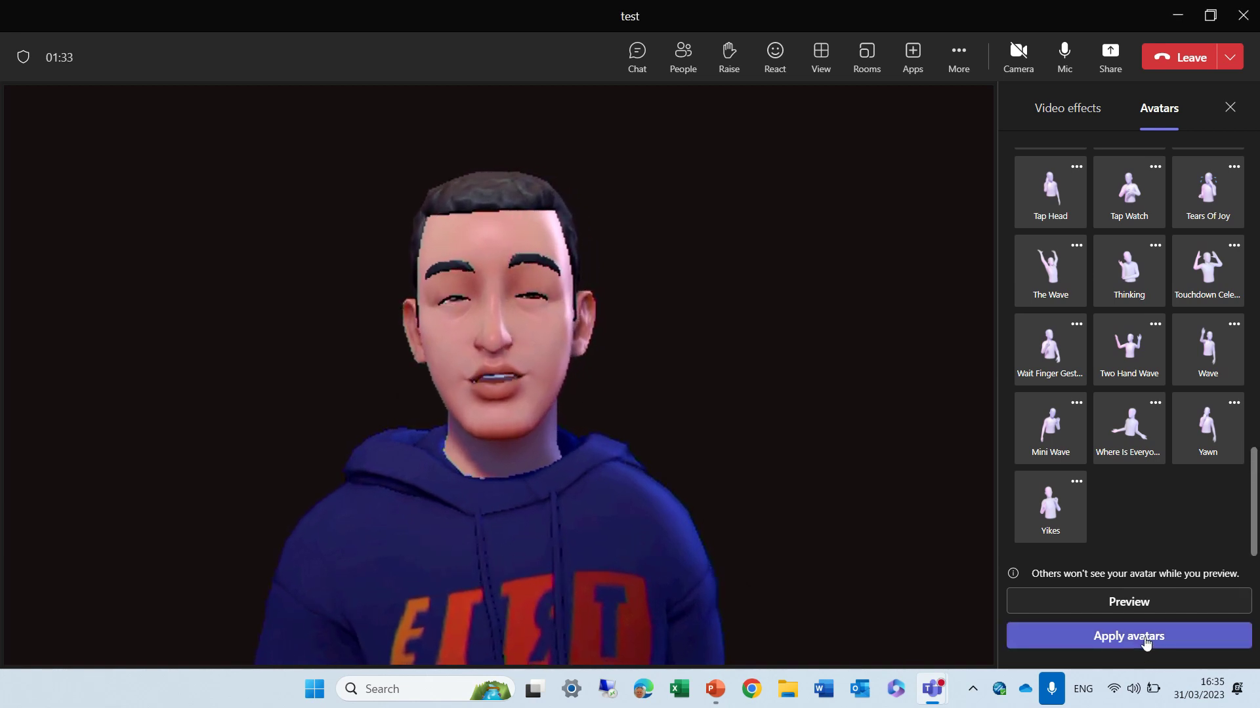
click(1086, 631)
click(1113, 638)
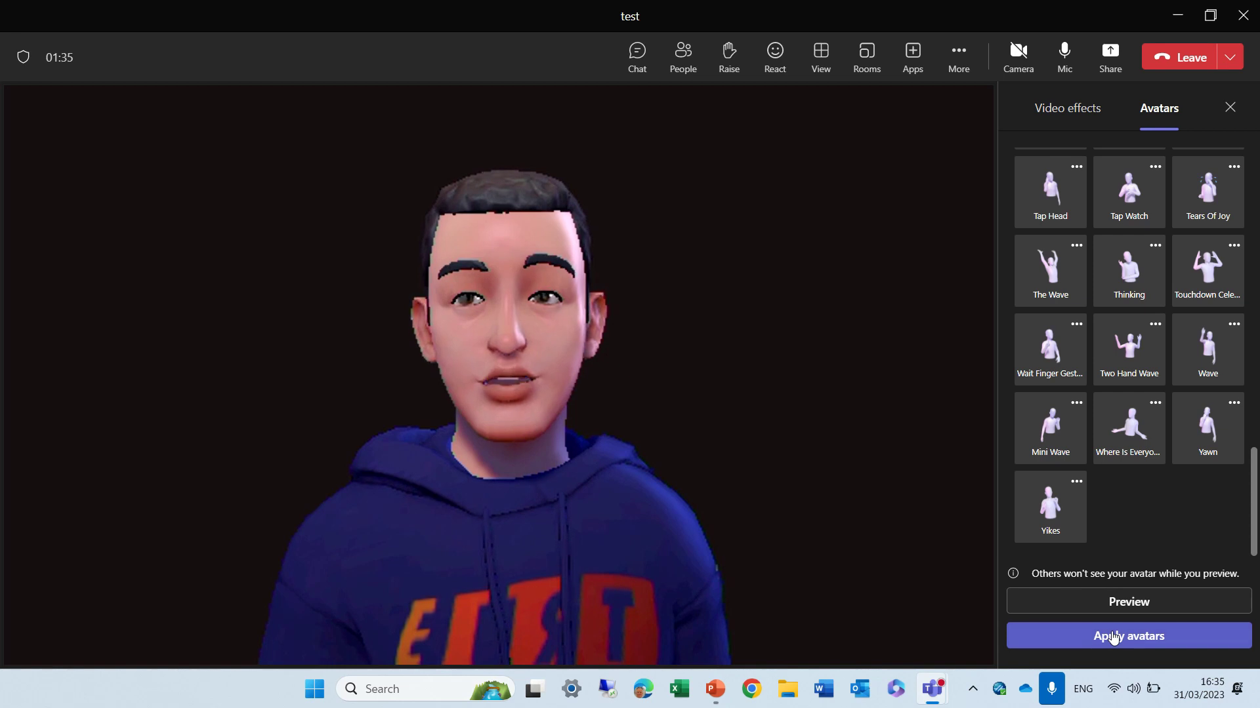
click(1230, 109)
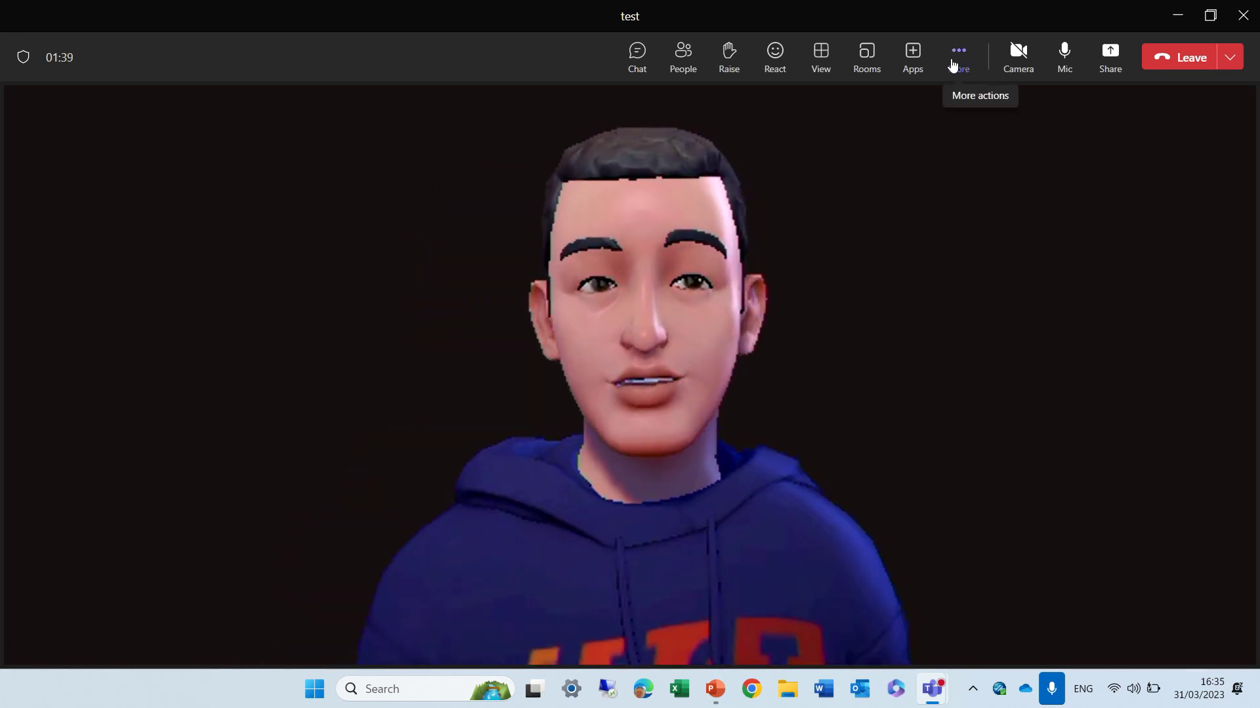
Reopen Effects and avatars and scroll to the avatar backgrounds, mood and camera sections
click(959, 61)
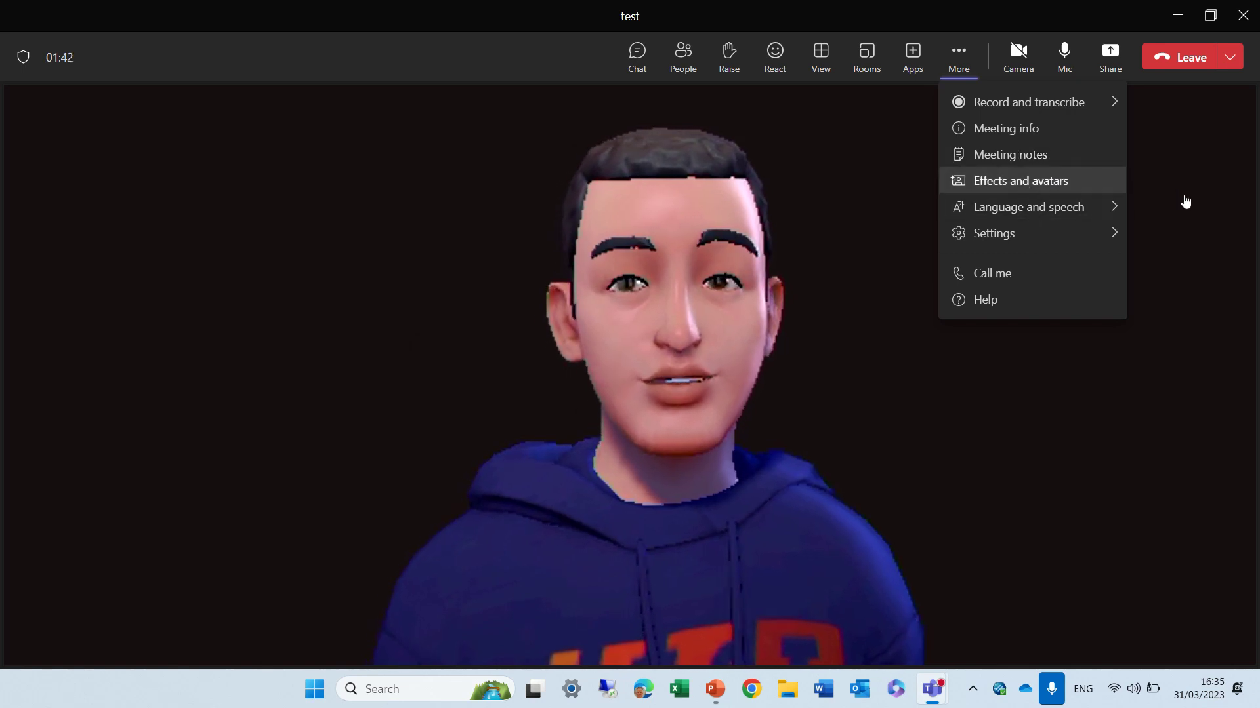
click(1021, 181)
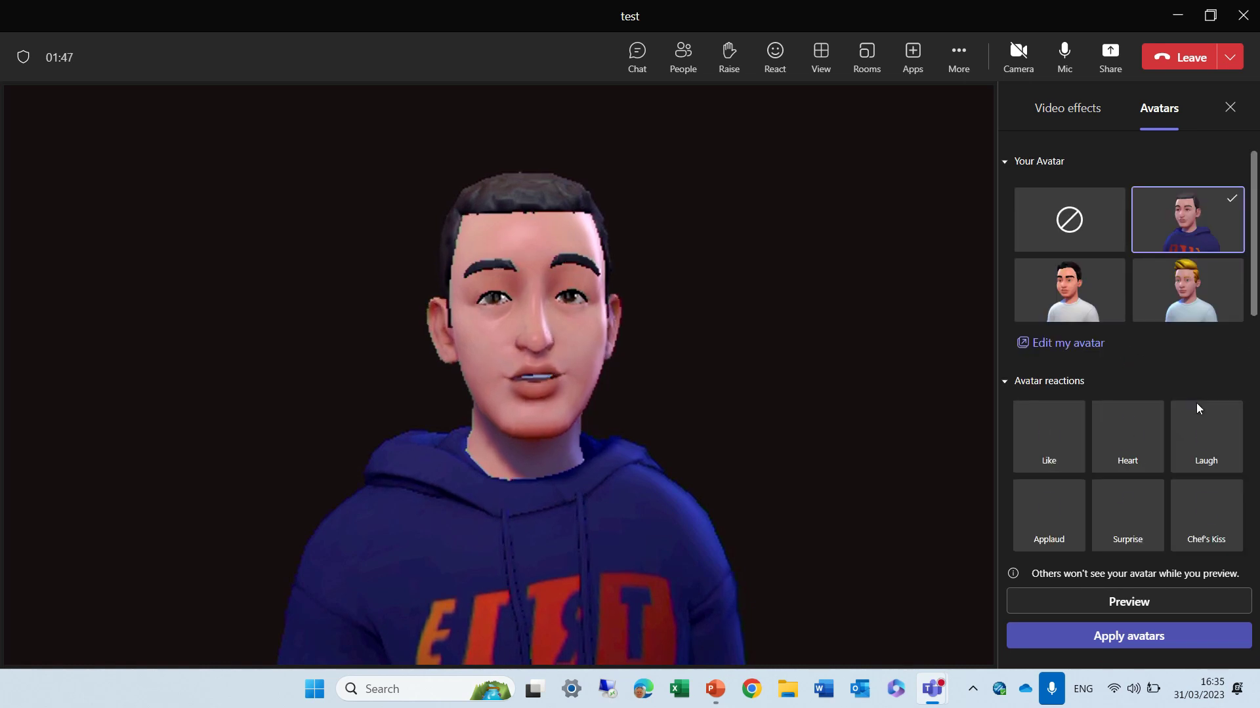
drag(1255, 250, 1255, 490)
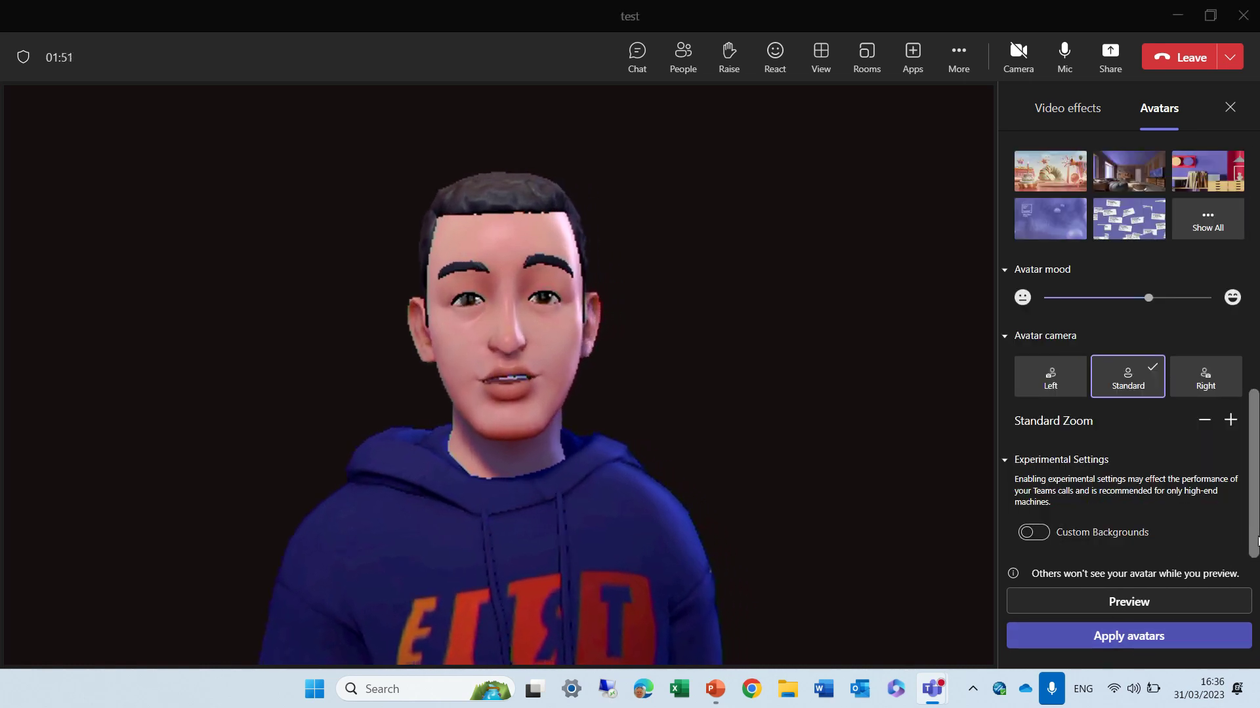
drag(1255, 535, 1220, 438)
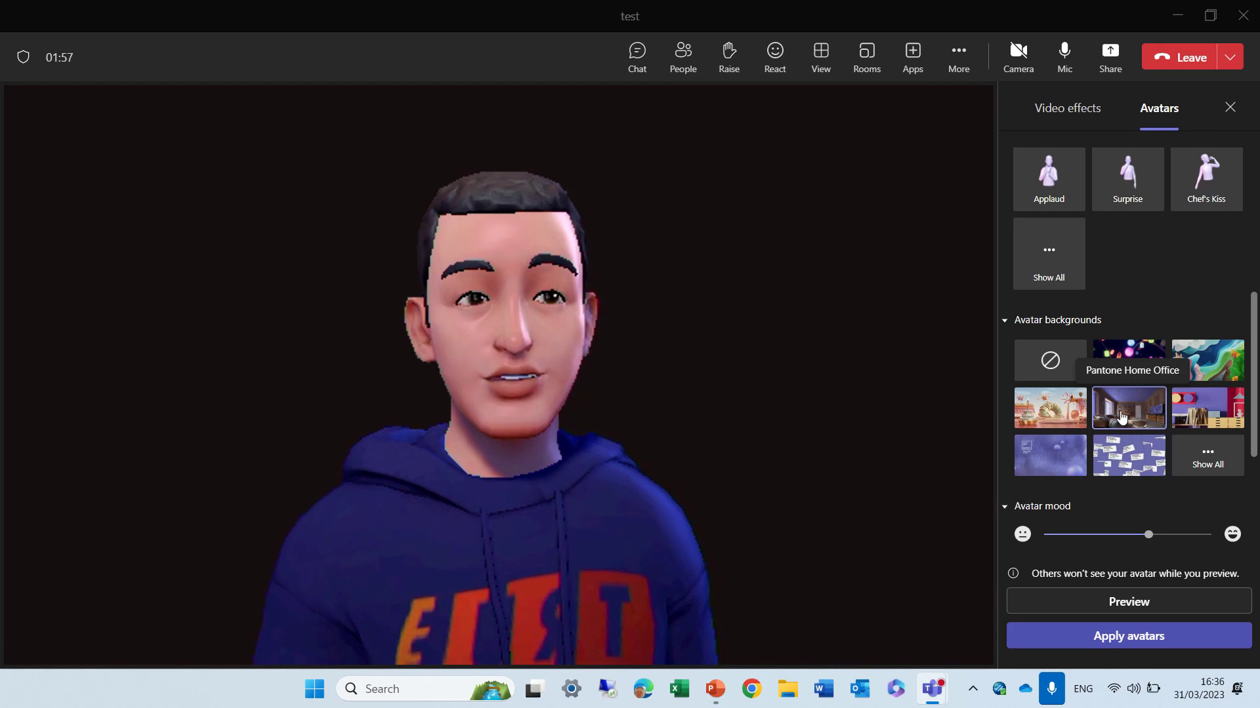
scroll(1053, 433, down, 3)
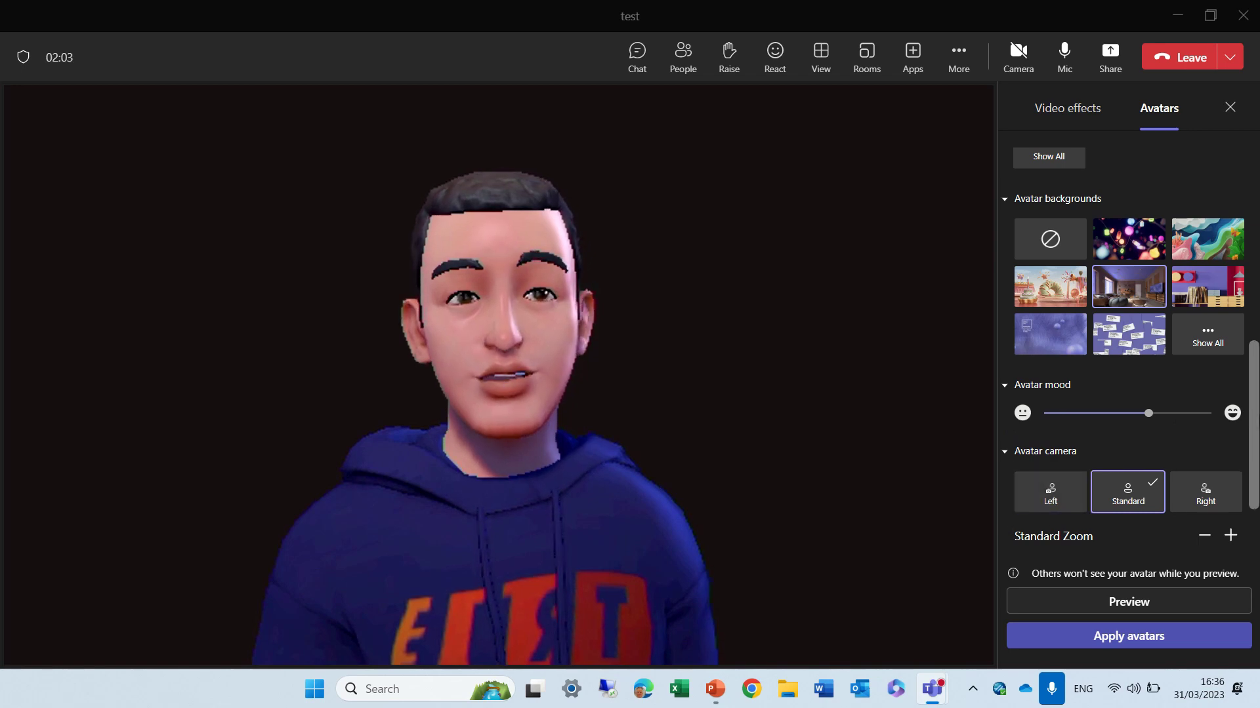
Set the avatar camera angle back to Standard and the zoom to Zoomed Out
scroll(1251, 394, down, 2)
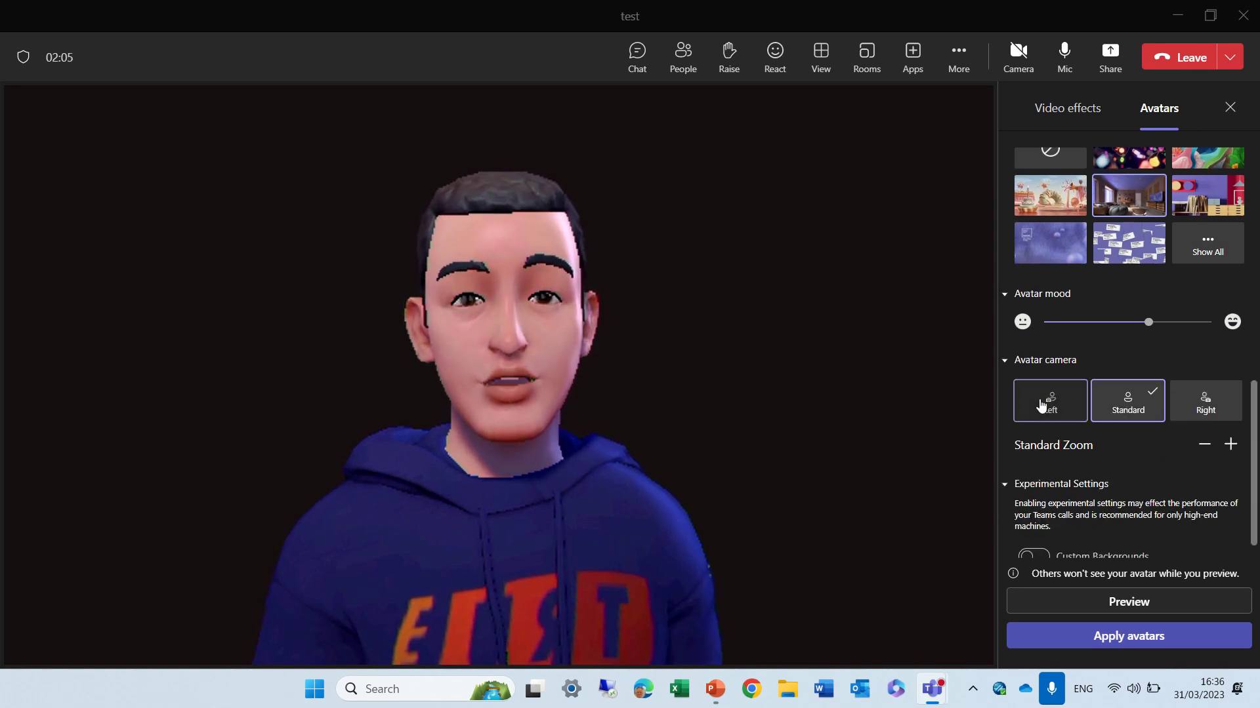
click(1199, 400)
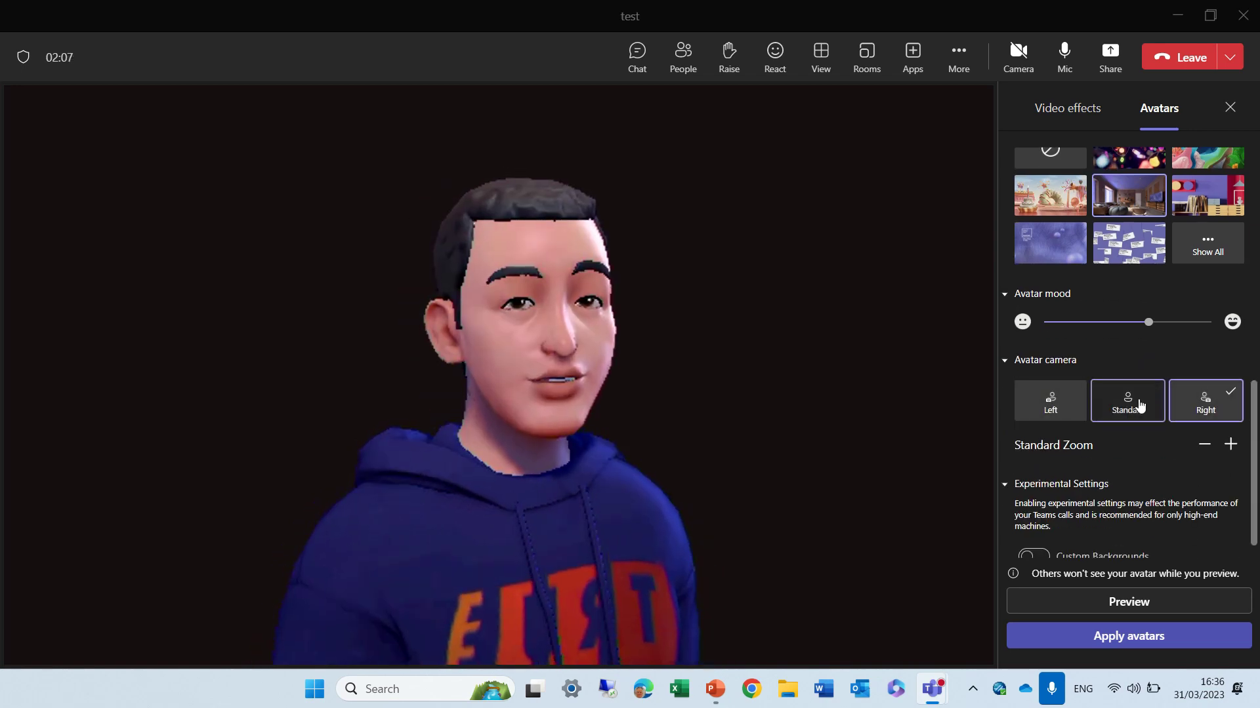
click(1140, 404)
click(1228, 446)
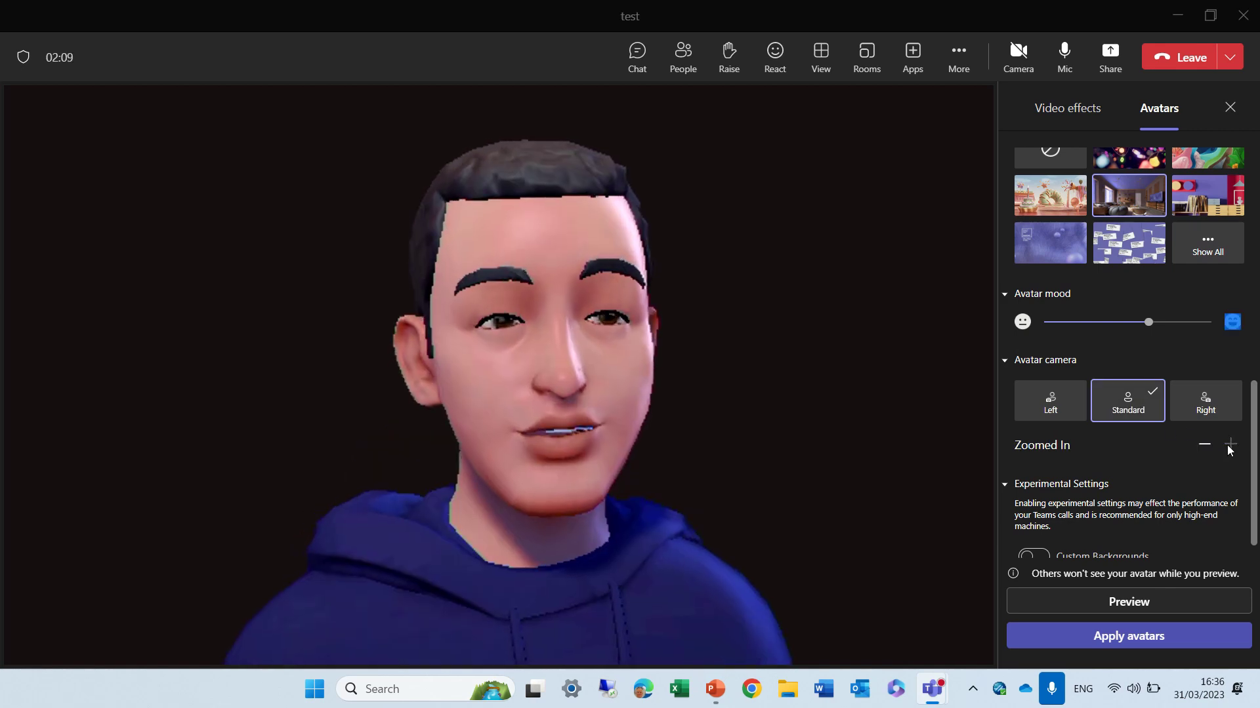
click(1203, 446)
click(1202, 446)
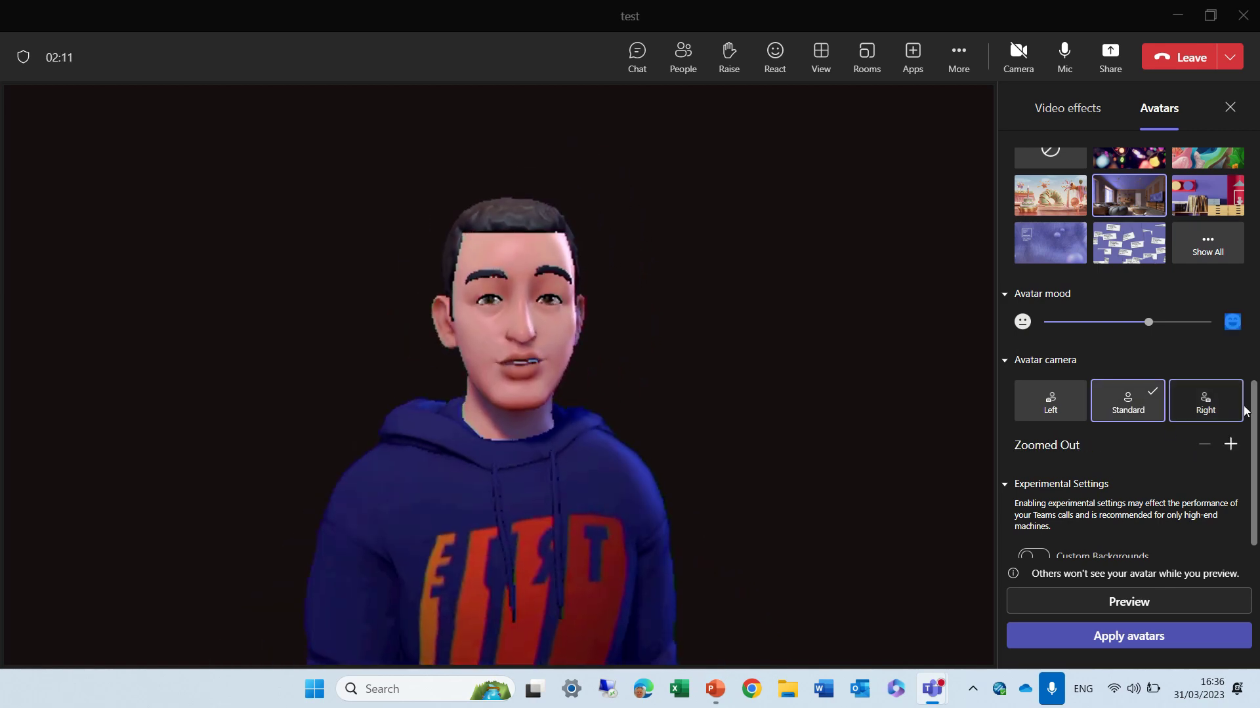
Apply the avatar with the new camera settings
scroll(1254, 495, down, 1)
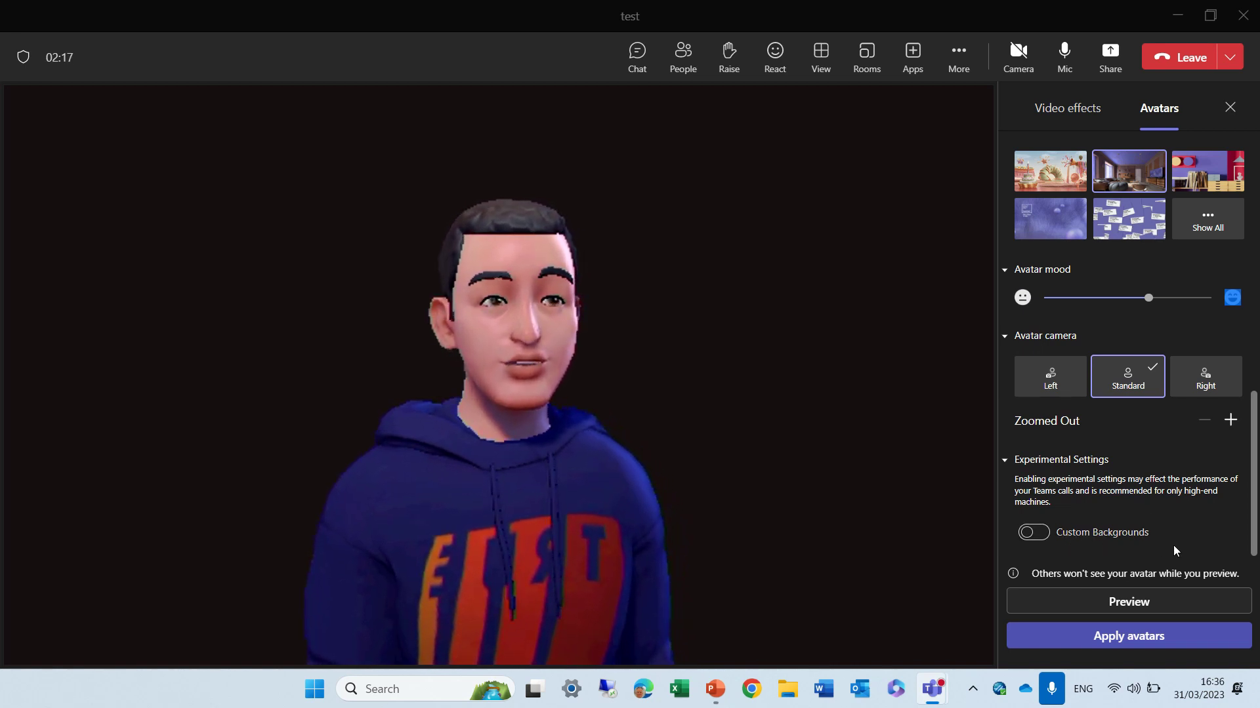
click(1156, 635)
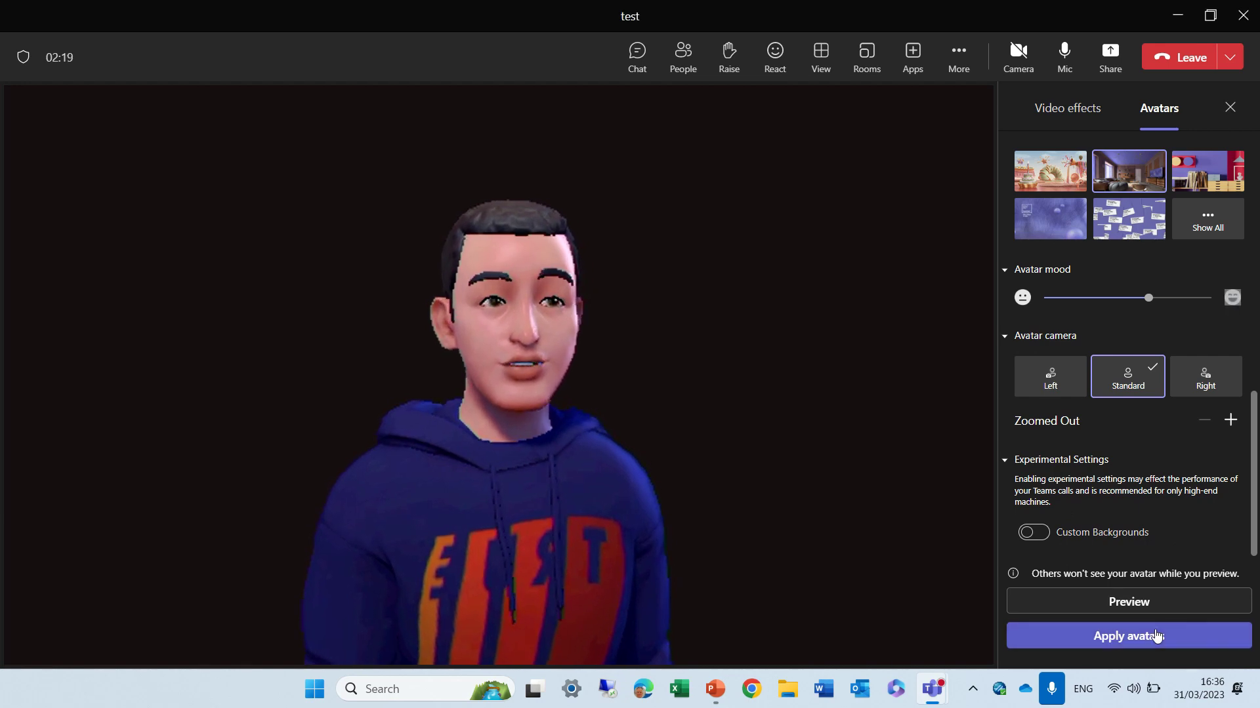
click(1135, 642)
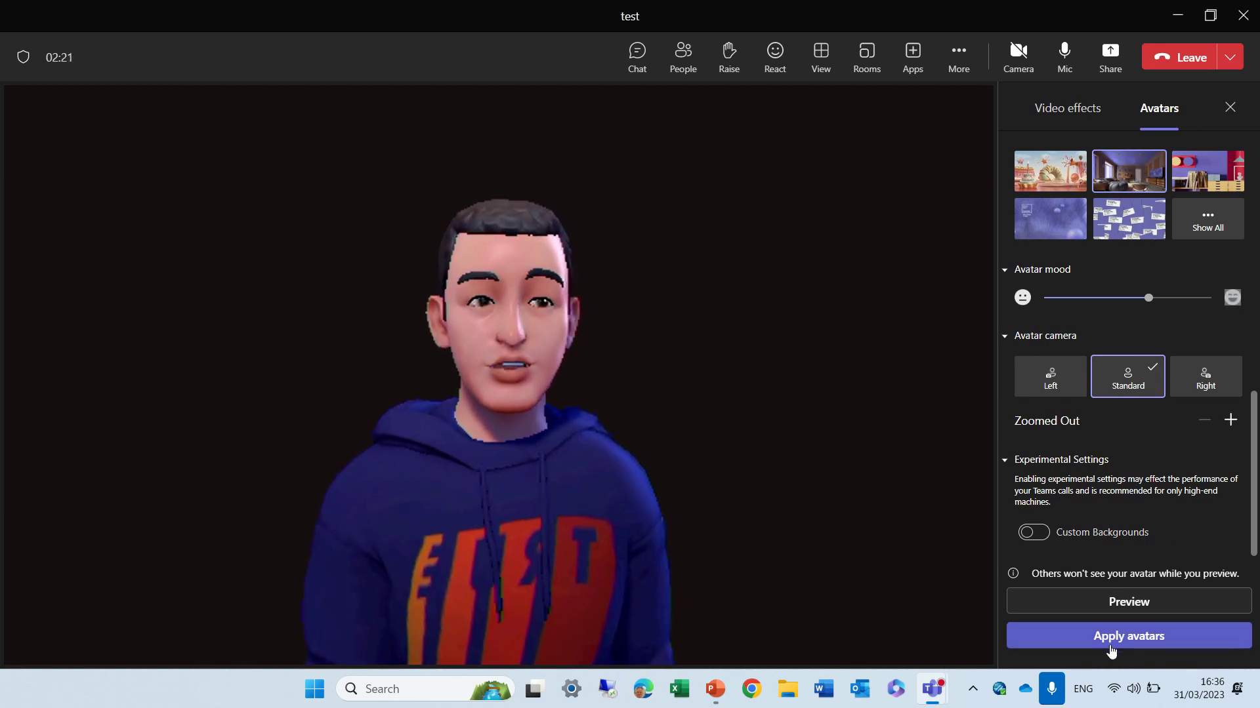